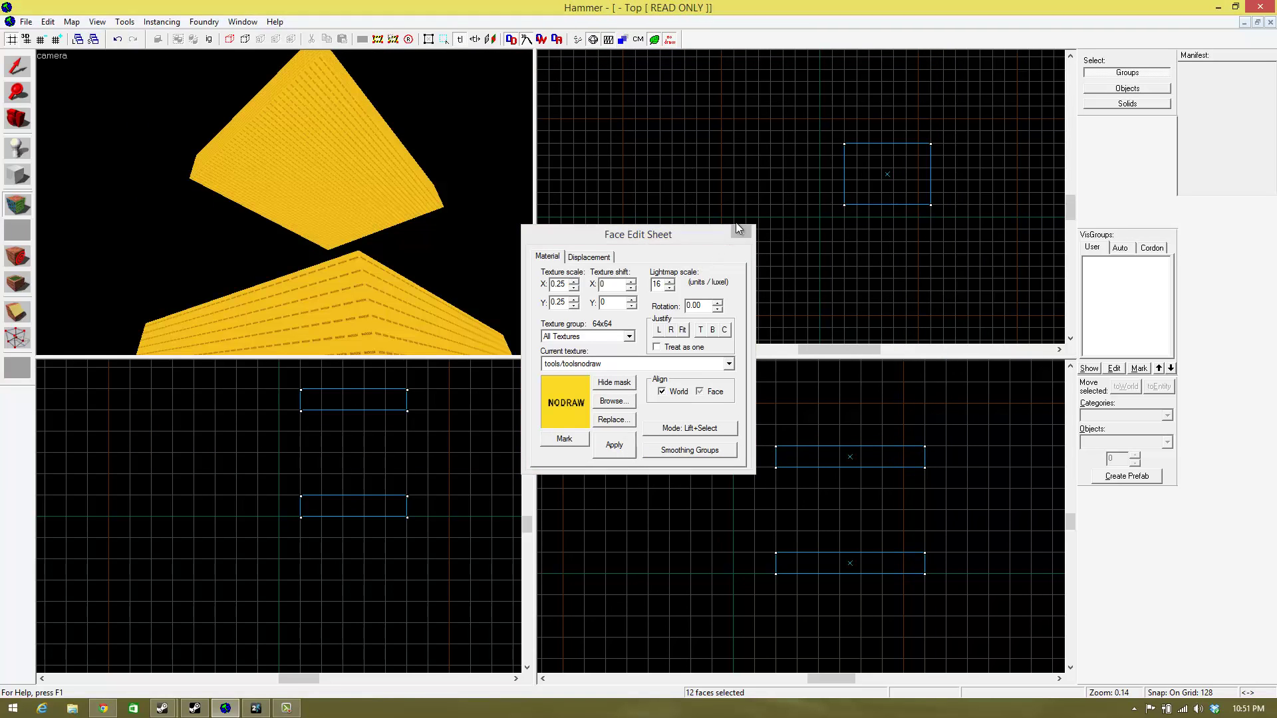
Close the face editing sheet and duplicate the floor block into the gap between the floor and ceiling blocks, 256 units above the floor.
{"action": "left_click", "coordinate": [741, 231]}
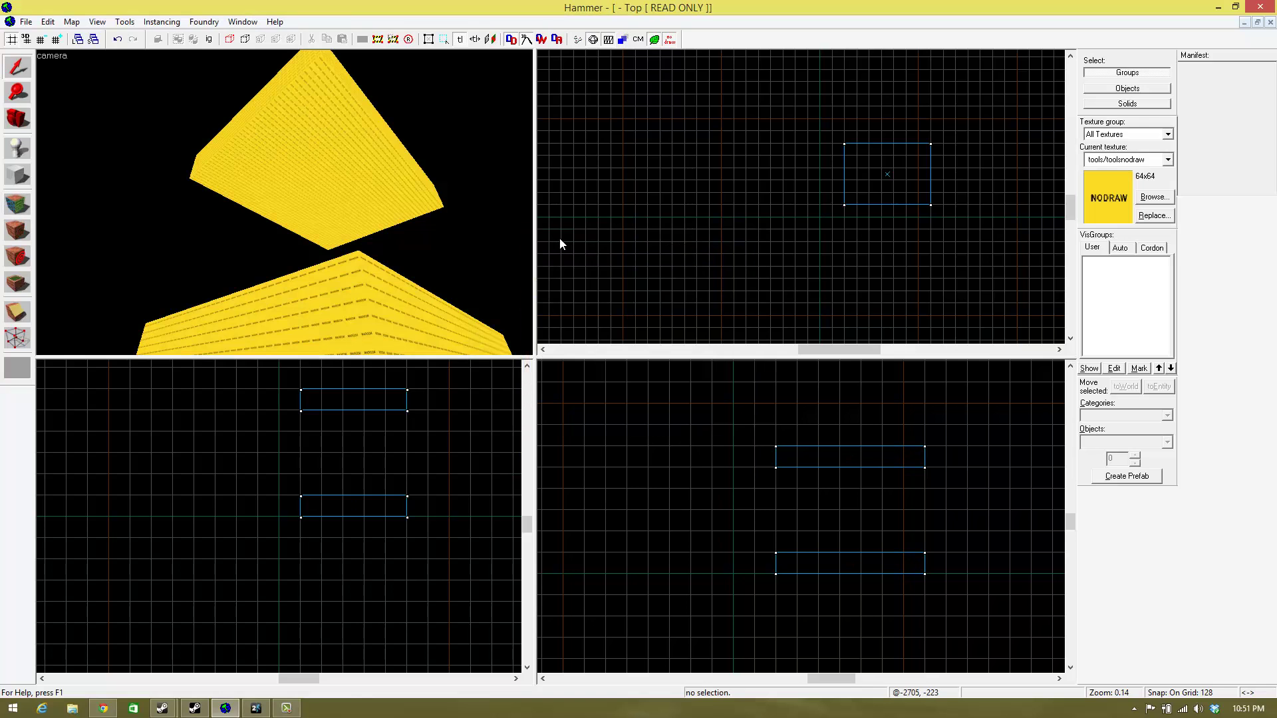
{"action": "key", "text": "z"}
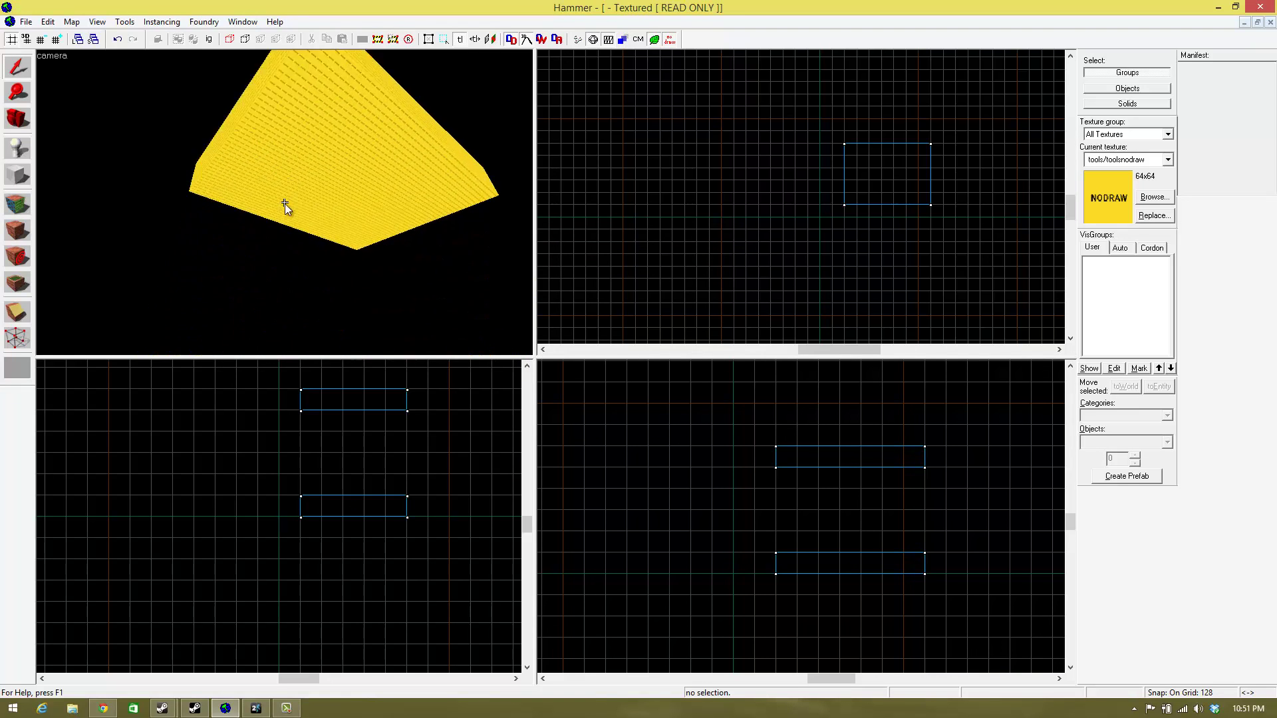
{"action": "key", "text": "w"}
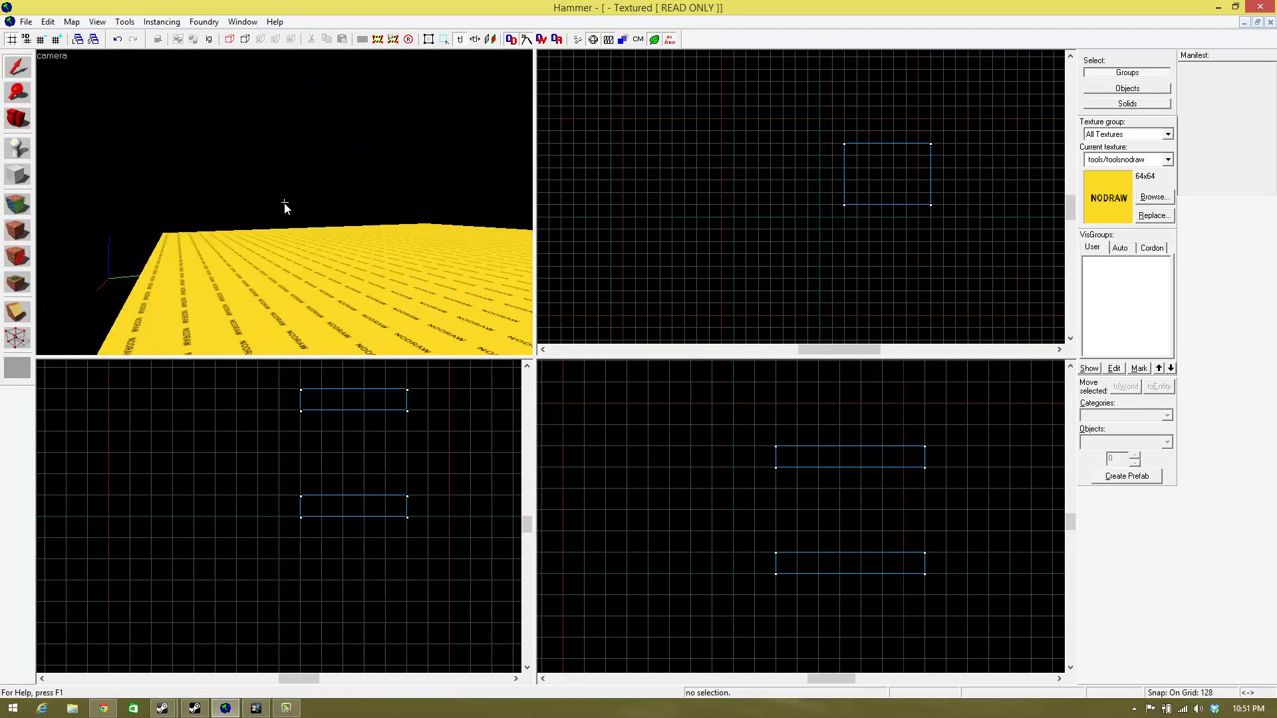
{"action": "key", "text": "s"}
{"action": "key", "text": "z"}
{"action": "left_click", "coordinate": [289, 219]}
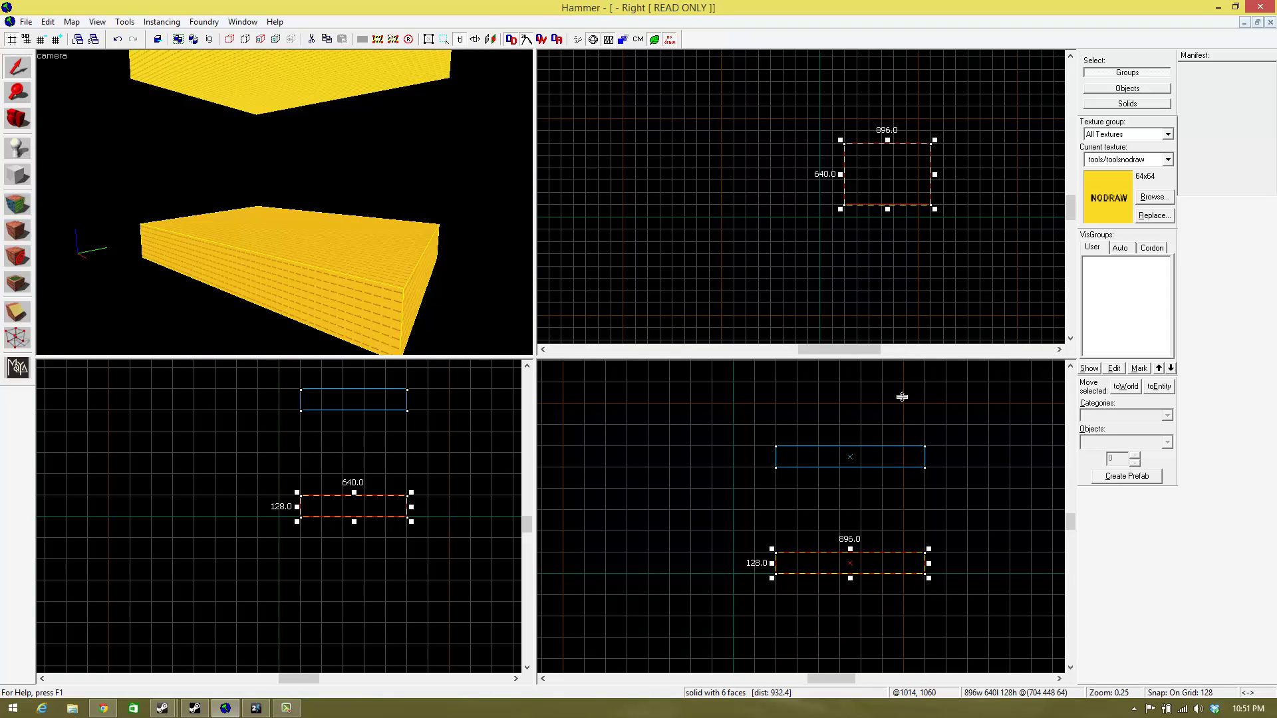
{"action": "left_click_drag", "start_coordinate": [859, 562], "coordinate": [859, 520], "text": "shift"}
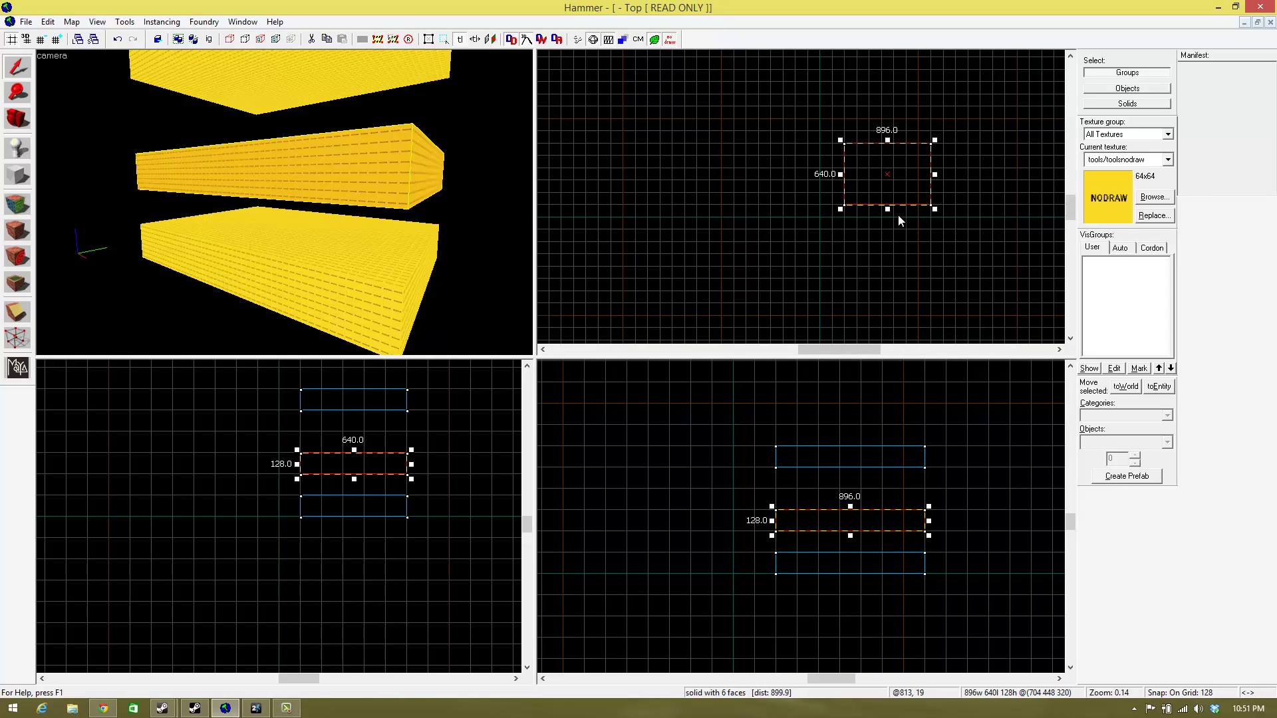
Reshape the duplicated block into a wall 896 wide, 128 thick and 512 high along one long edge, spanning floor to ceiling.
{"action": "left_click_drag", "start_coordinate": [886, 210], "coordinate": [892, 131]}
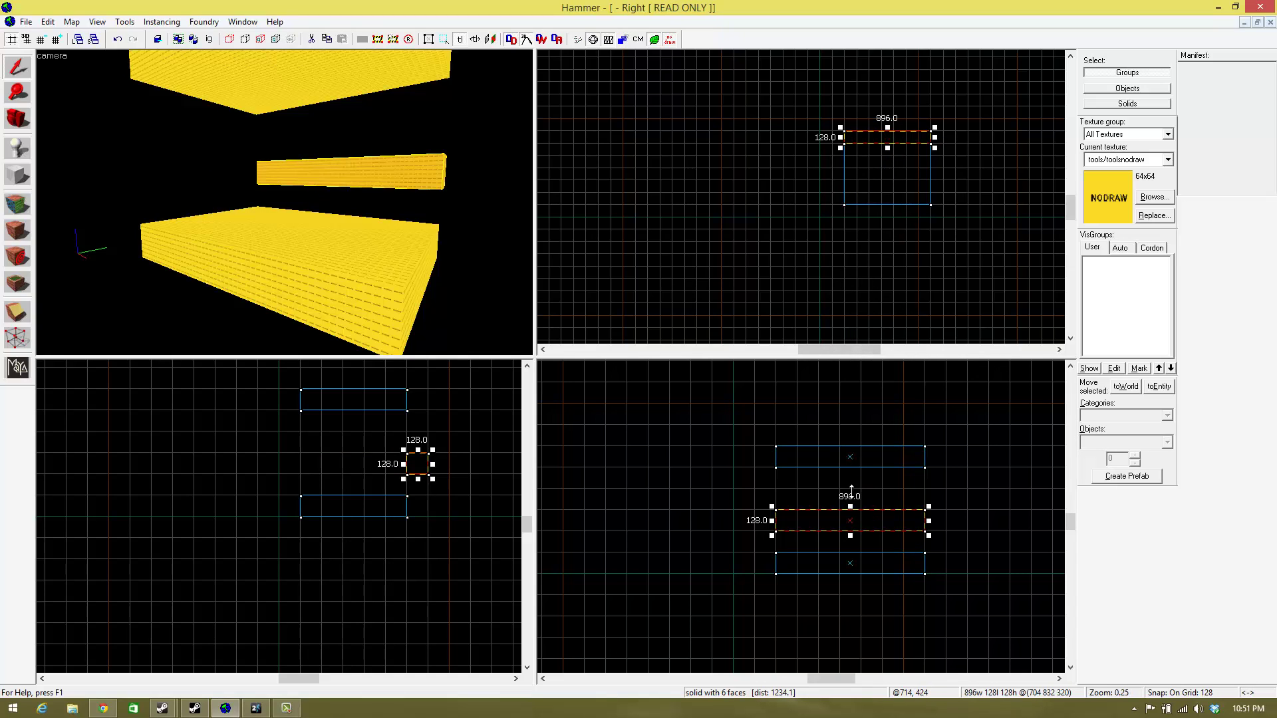
{"action": "left_click_drag", "start_coordinate": [851, 492], "coordinate": [849, 459]}
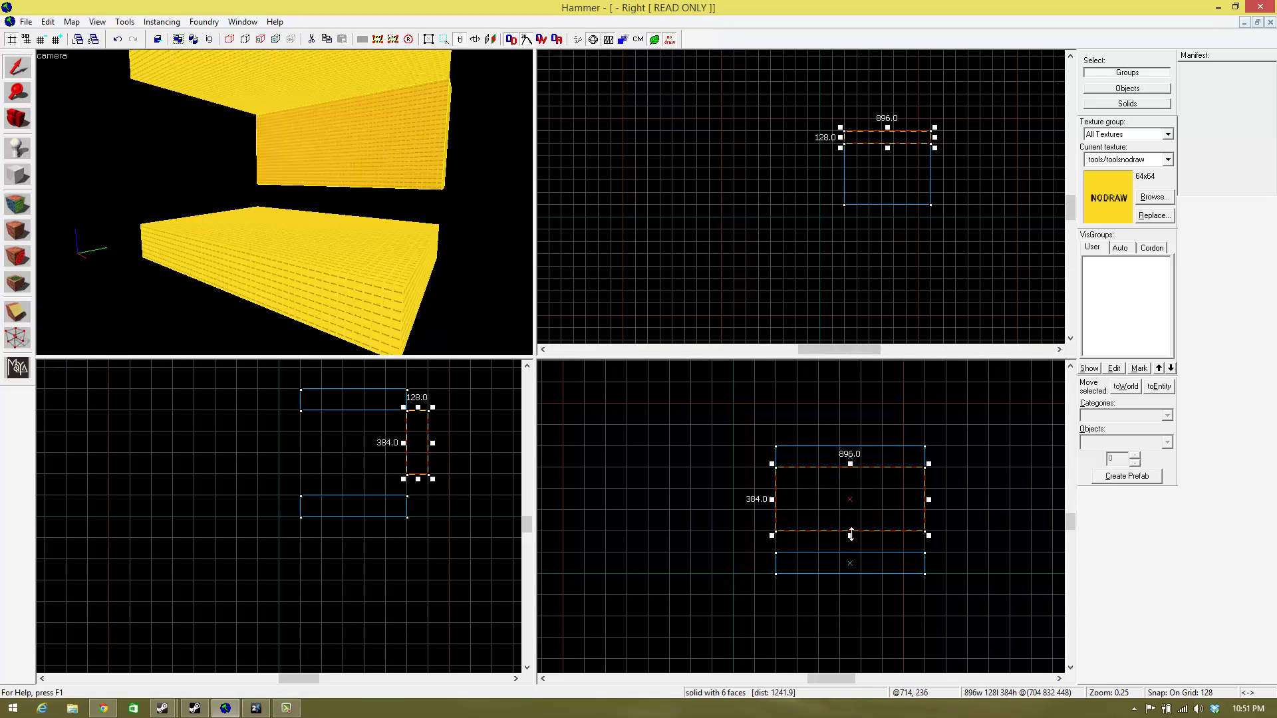
{"action": "left_click_drag", "start_coordinate": [851, 535], "coordinate": [851, 553]}
Copy the wall to the opposite long edge and add 128 by 896 end walls, 512 high, to enclose the room.
{"action": "scroll", "coordinate": [924, 132], "scroll_direction": "up", "scroll_amount": 4}
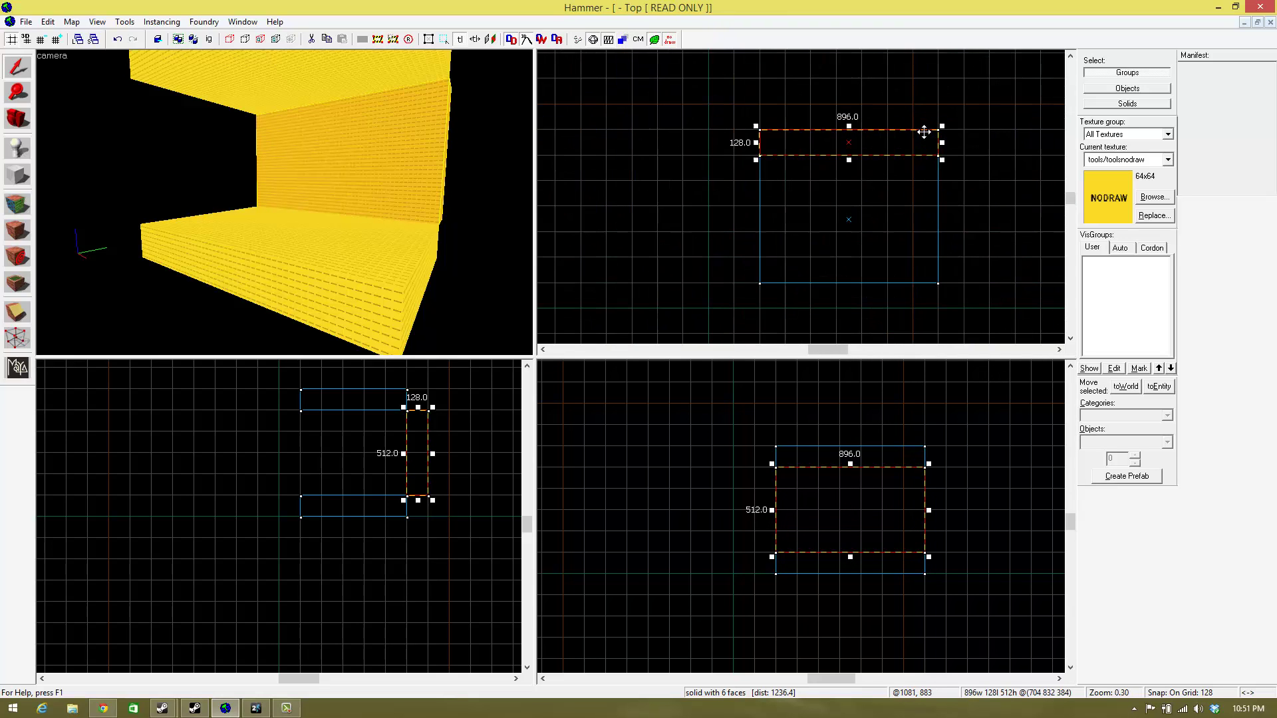
{"action": "left_click_drag", "start_coordinate": [898, 145], "coordinate": [908, 301]}
{"action": "left_click_drag", "start_coordinate": [902, 224], "coordinate": [736, 228]}
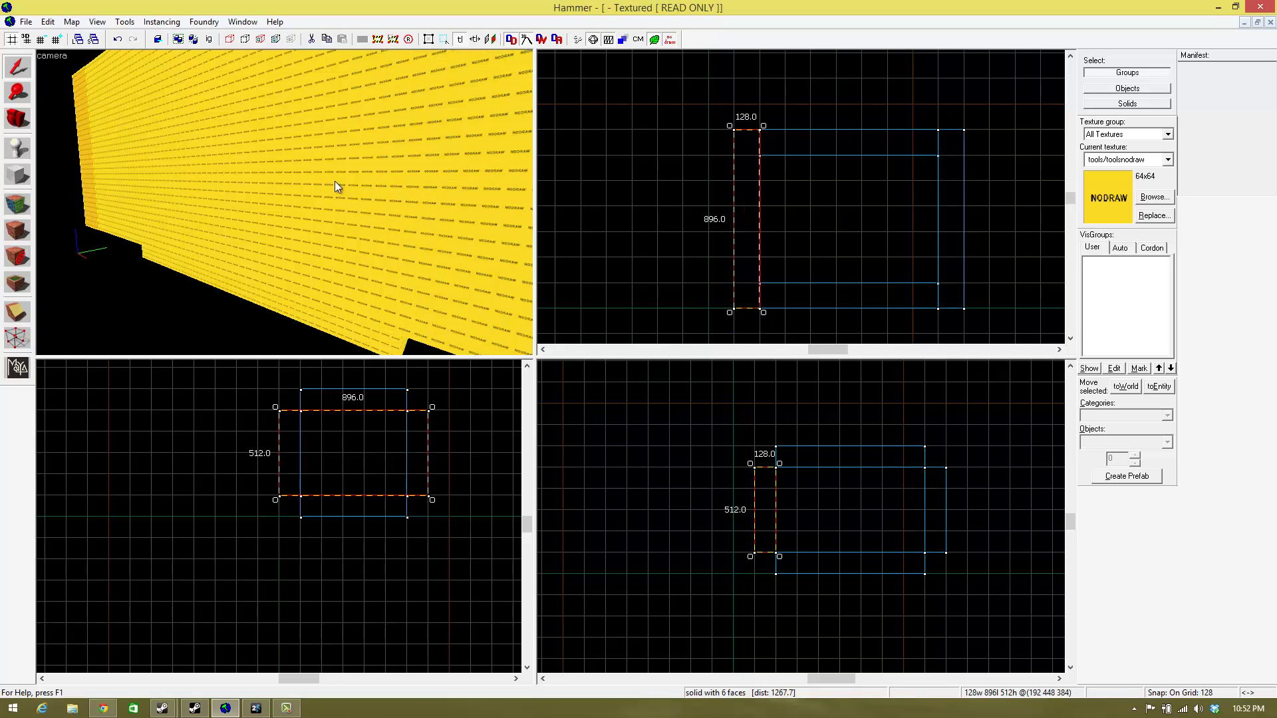
Apply the concrete/concrete_modular_floor001c texture to the floor's inner face.
{"action": "key", "text": "z"}
{"action": "key", "text": "w"}
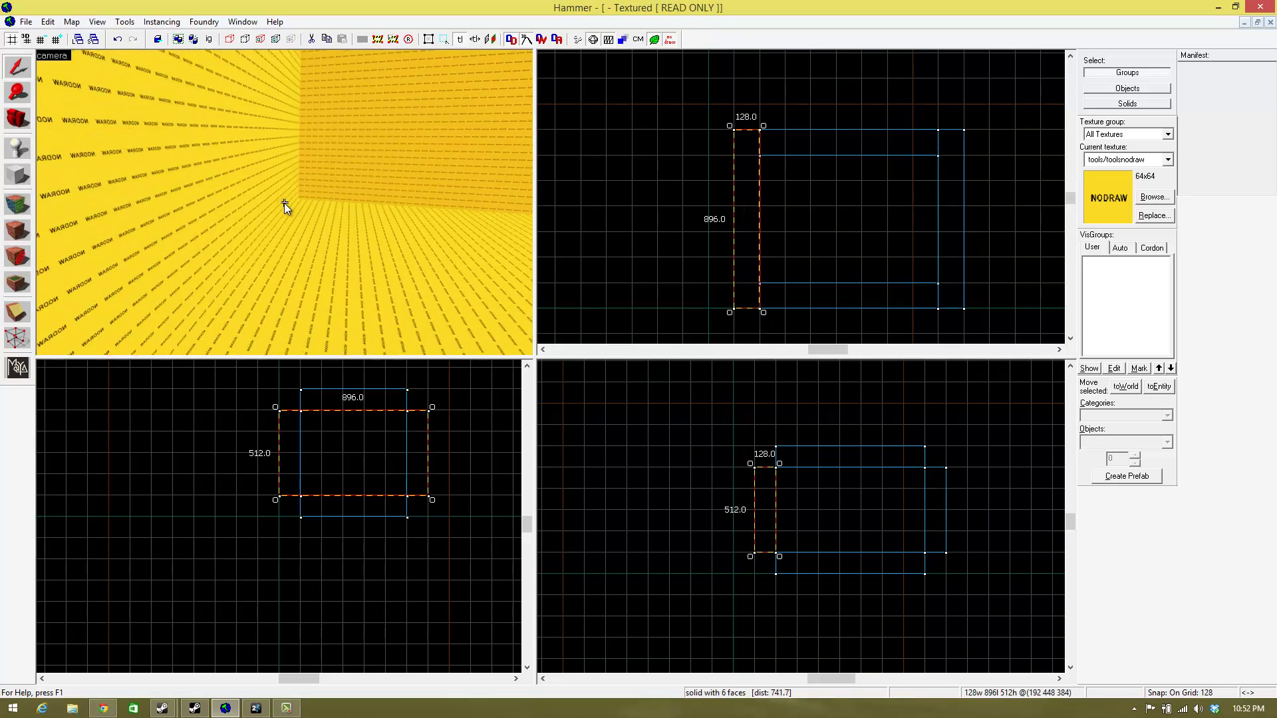
{"action": "key", "text": "Right"}
{"action": "left_click", "coordinate": [18, 203]}
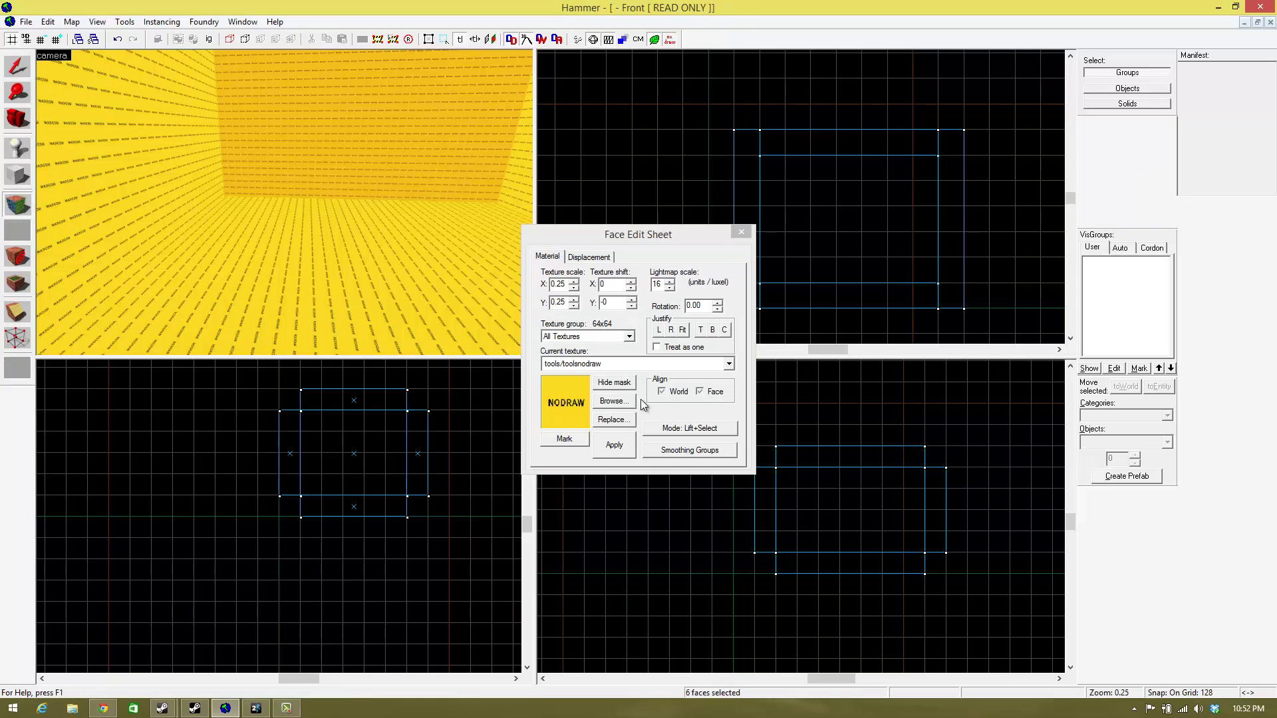
{"action": "left_click", "coordinate": [646, 366]}
{"action": "left_click", "coordinate": [628, 452]}
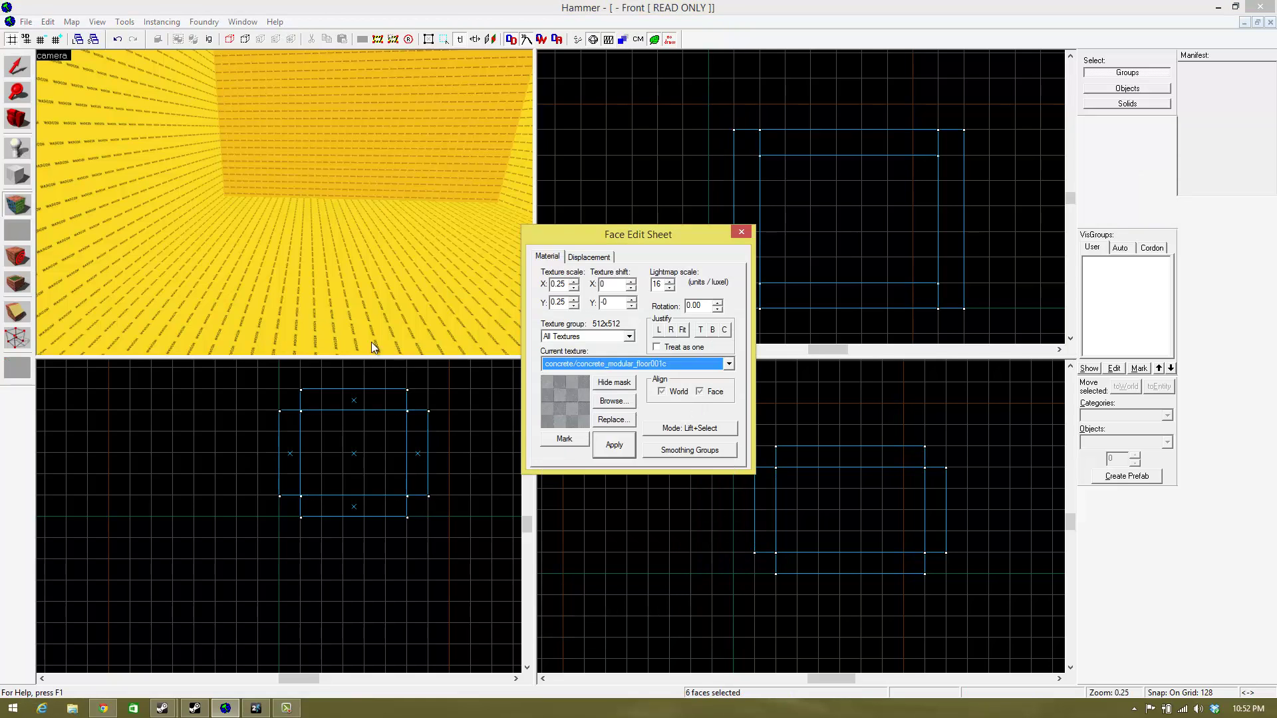
{"action": "left_click", "coordinate": [370, 236]}
{"action": "left_click", "coordinate": [644, 365]}
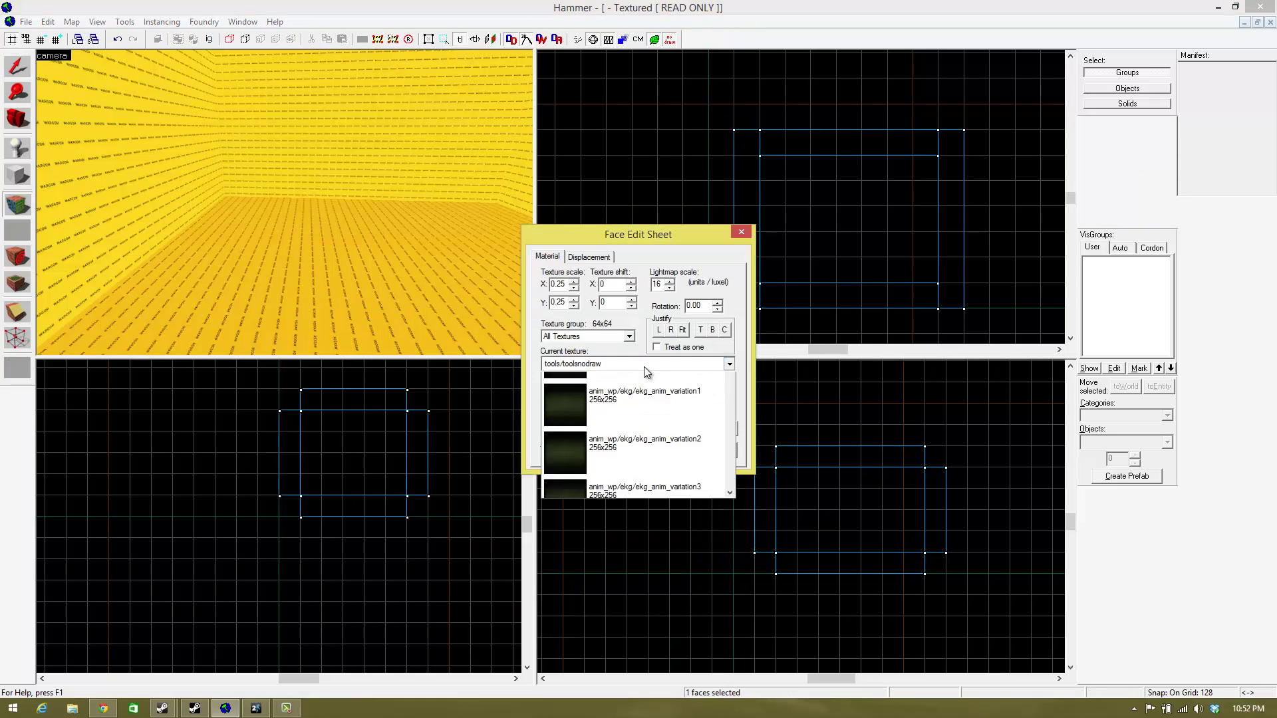
{"action": "left_click", "coordinate": [628, 446]}
{"action": "left_click", "coordinate": [612, 444]}
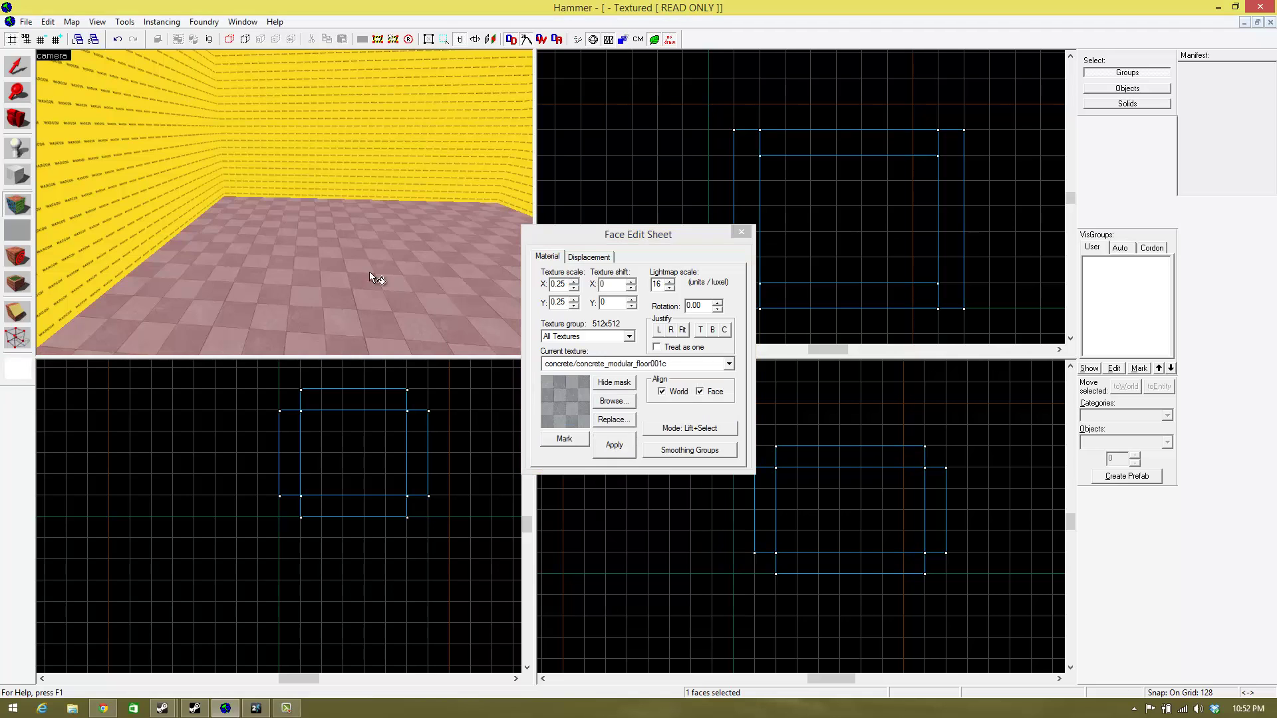
Filter the textures by "wall", choose traincars/lsidewall1msdm and try it on the selected floor face.
{"action": "key", "text": "z"}
{"action": "key", "text": "w"}
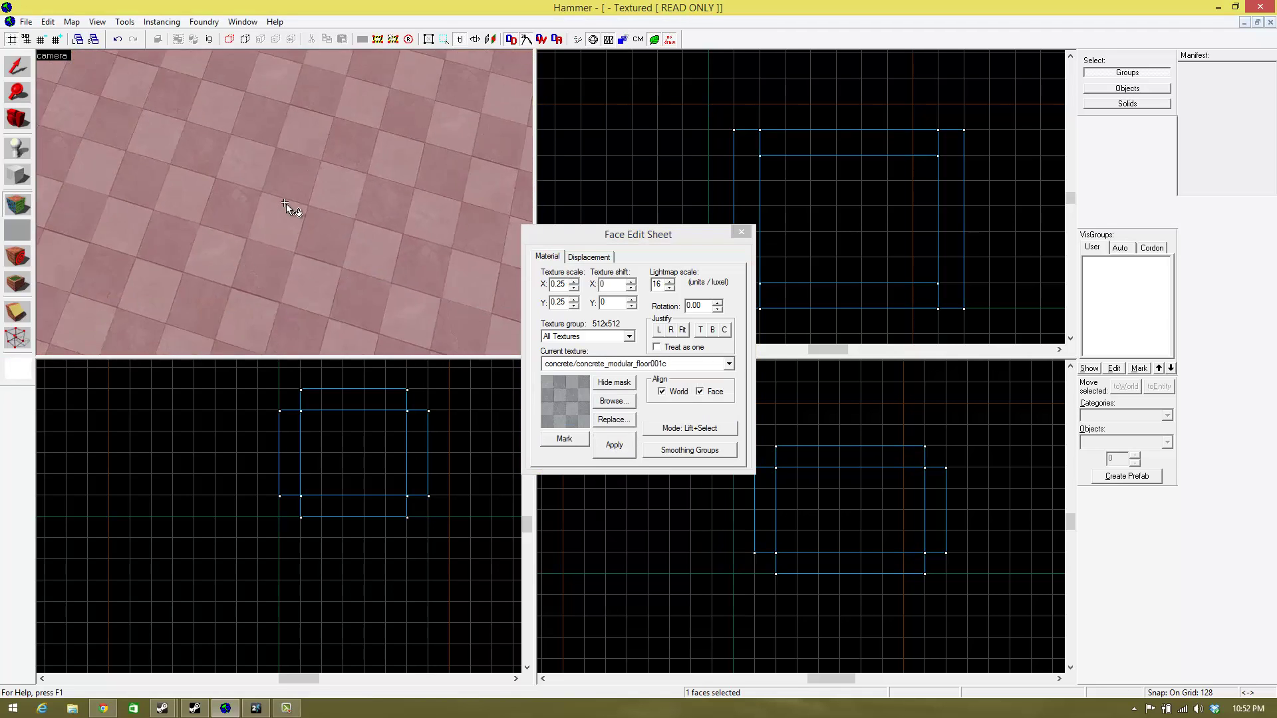
{"action": "scroll", "coordinate": [286, 199], "scroll_direction": "down", "scroll_amount": 10}
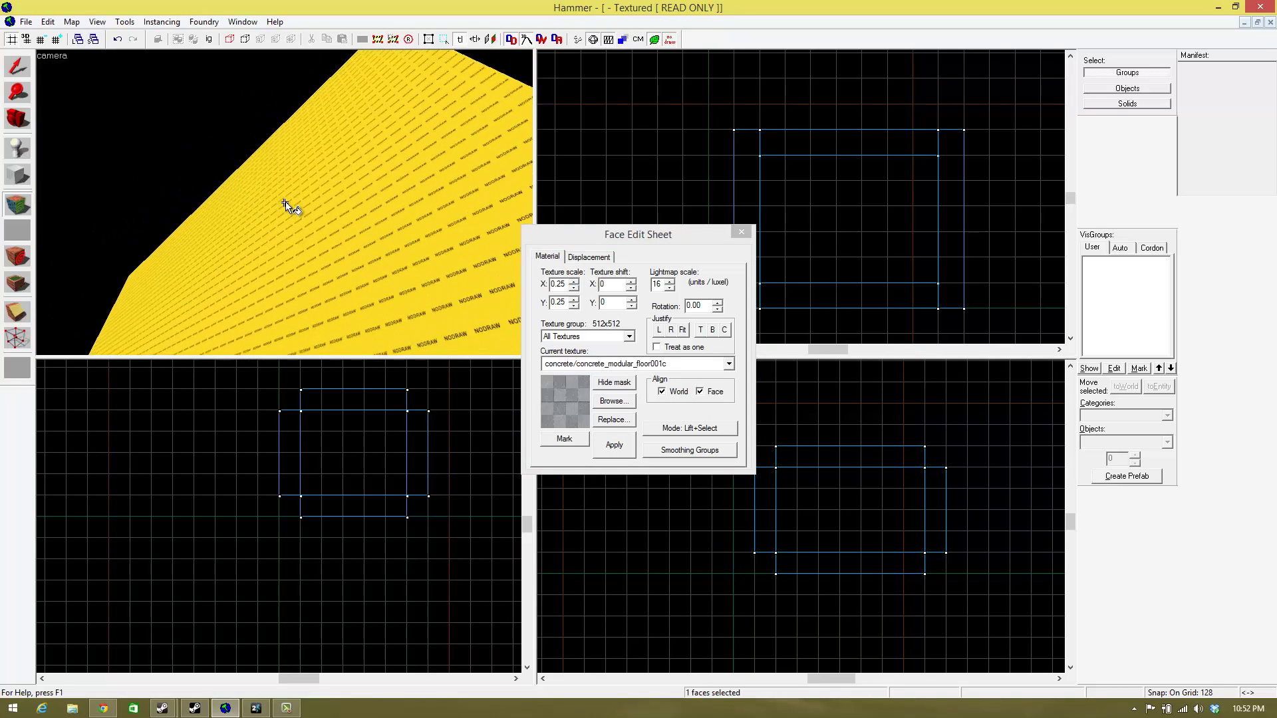
{"action": "key", "text": "w"}
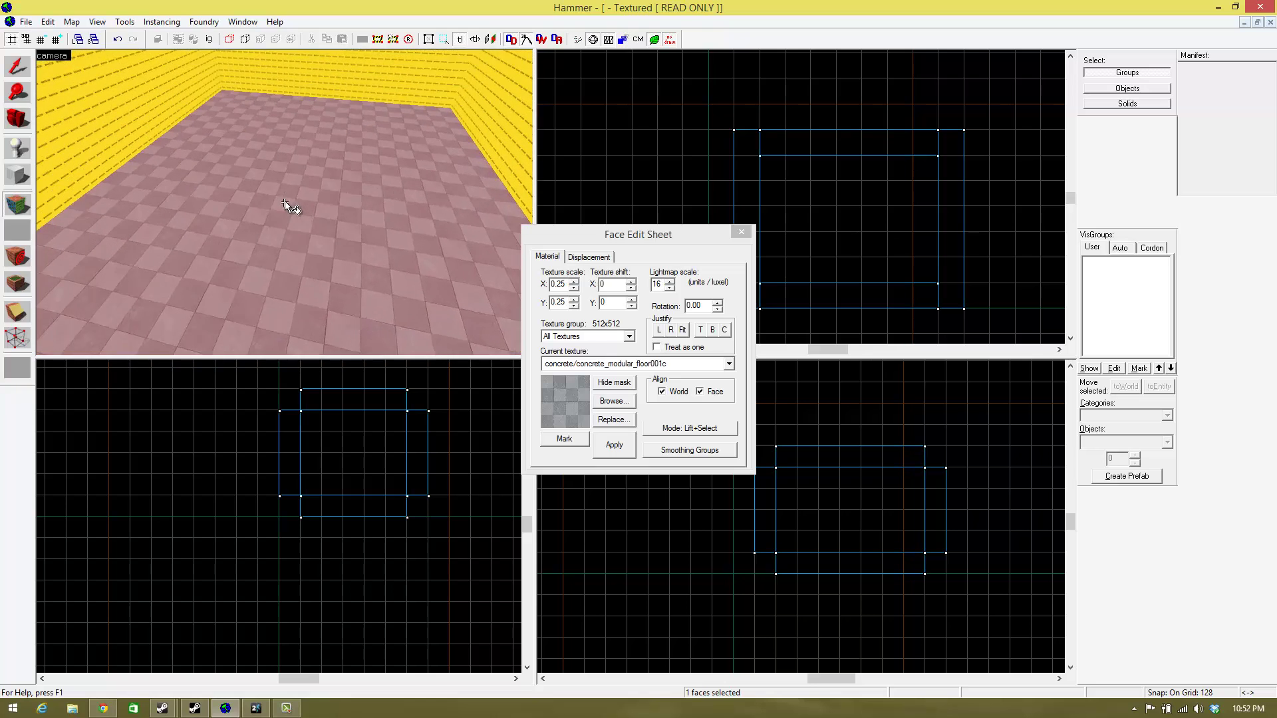
{"action": "key", "text": "z"}
{"action": "left_click", "coordinate": [607, 401]}
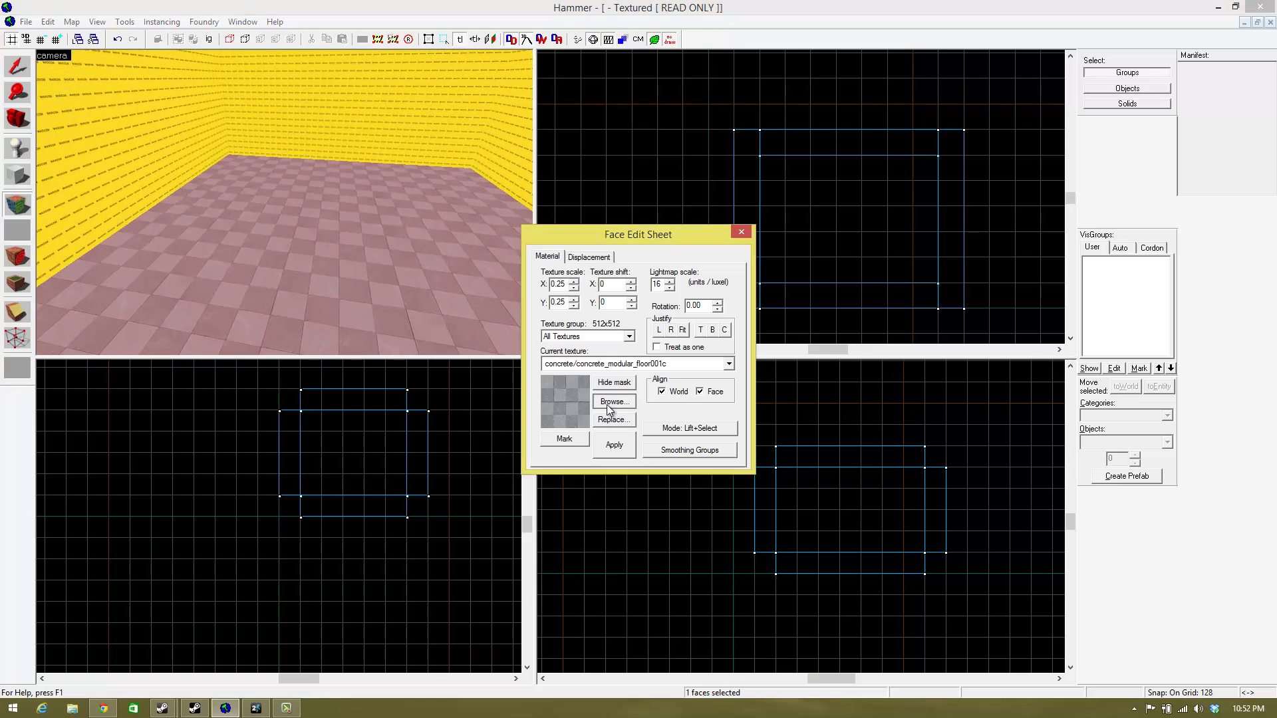
{"action": "key", "text": "BackSpace"}
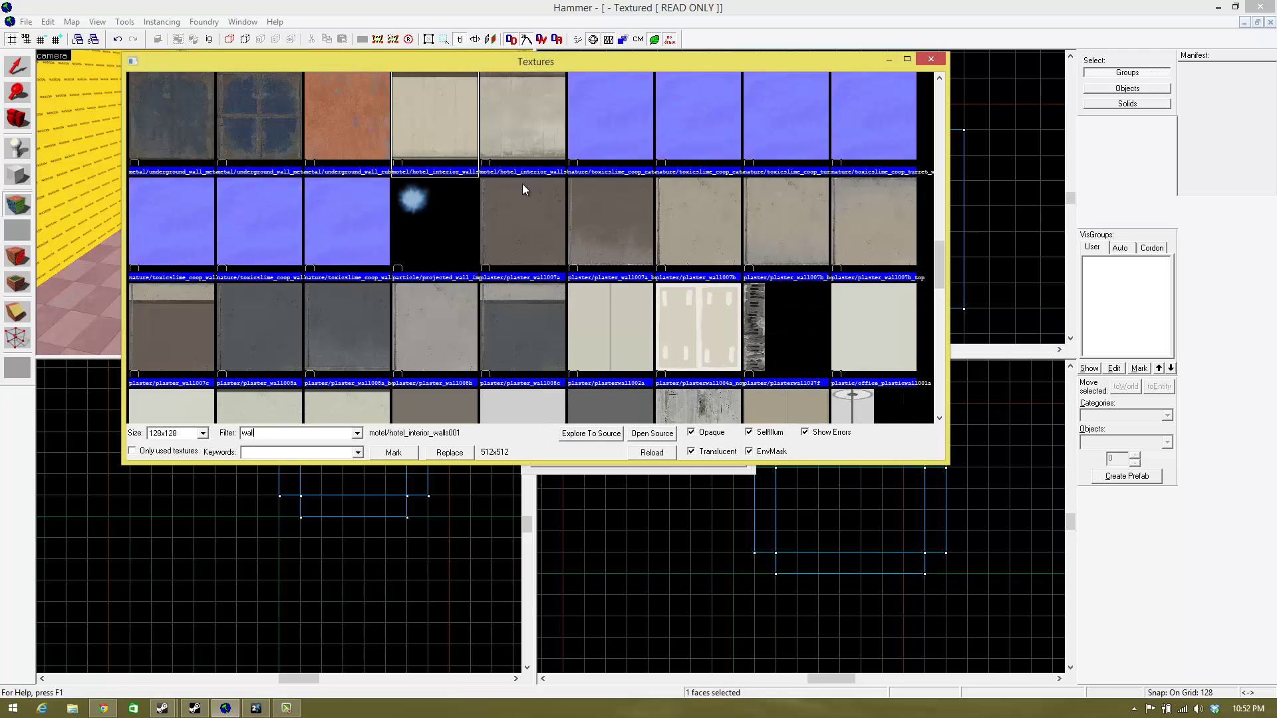
{"action": "left_click", "coordinate": [523, 189]}
{"action": "scroll", "coordinate": [522, 190], "scroll_direction": "down", "scroll_amount": 10}
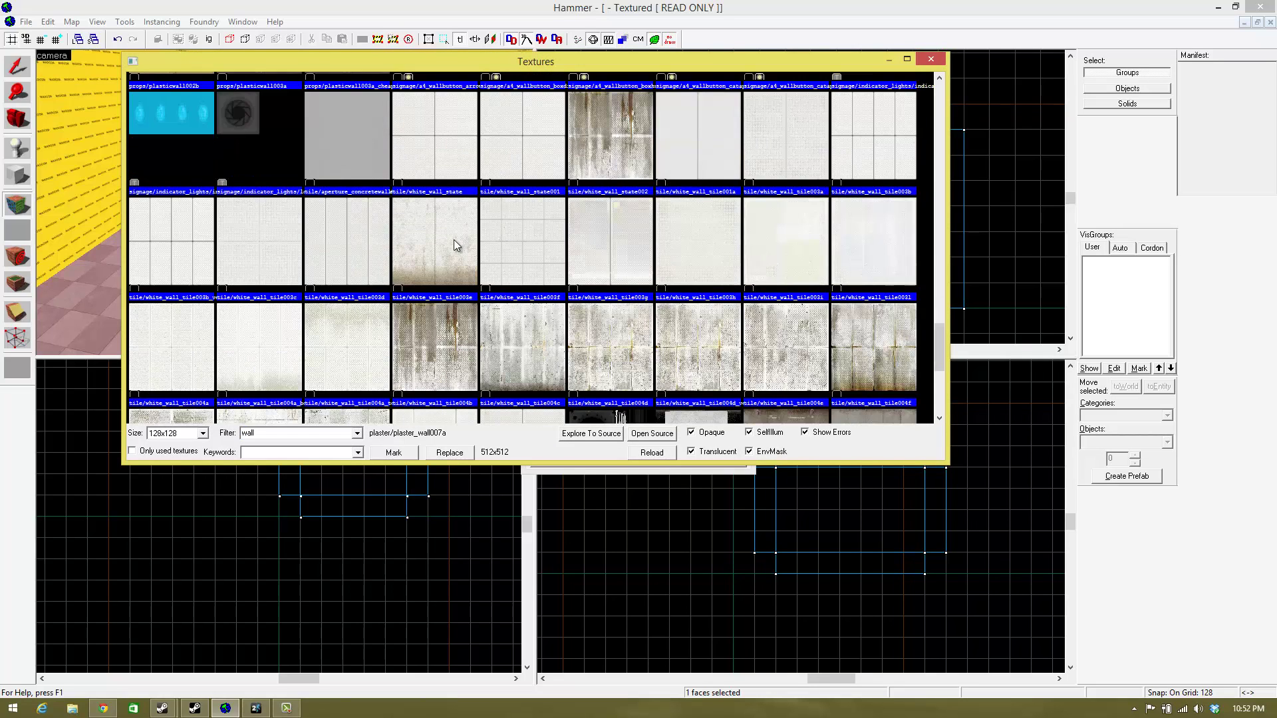
{"action": "scroll", "coordinate": [399, 240], "scroll_direction": "down", "scroll_amount": 5}
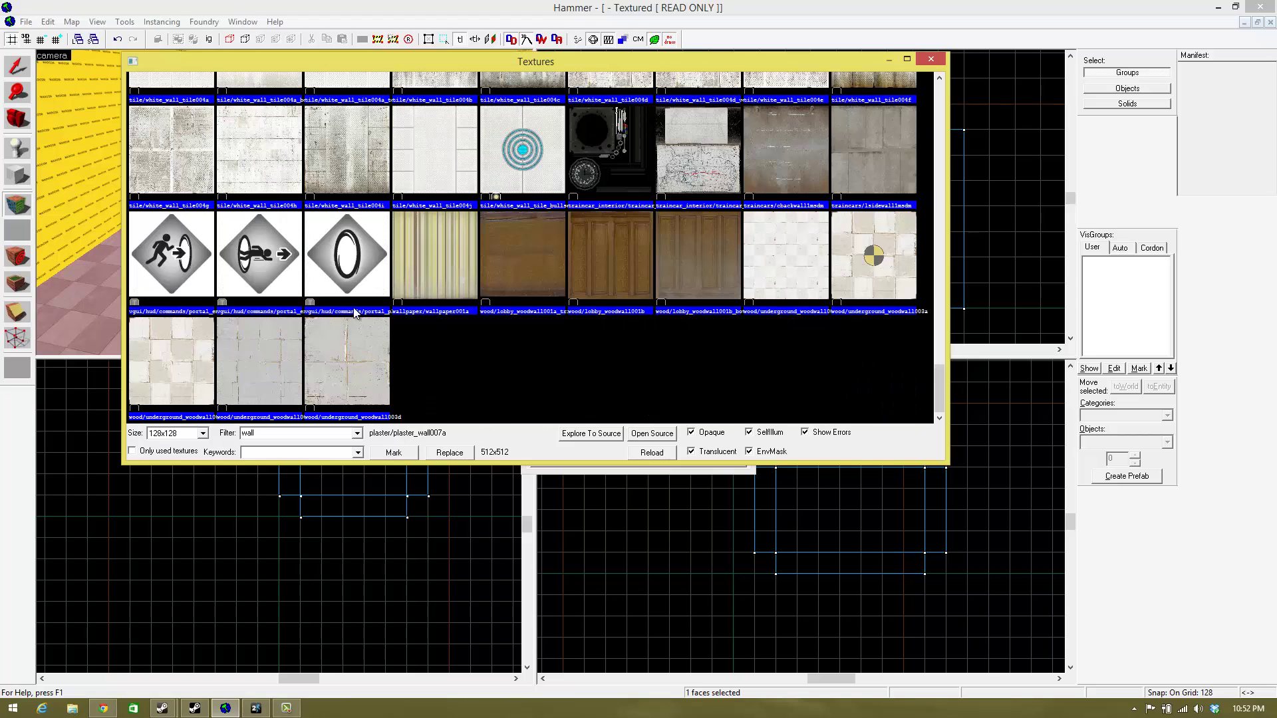
{"action": "scroll", "coordinate": [363, 312], "scroll_direction": "up", "scroll_amount": 3}
{"action": "double_click", "coordinate": [881, 326]}
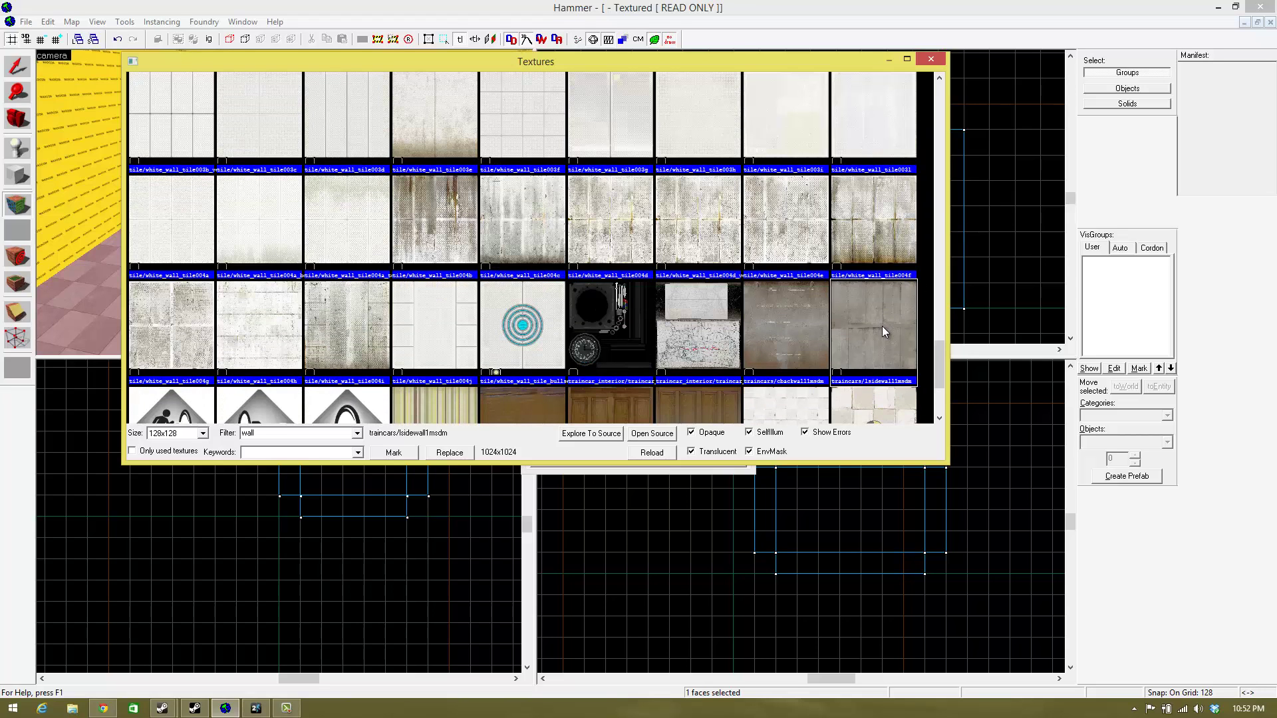
{"action": "left_click", "coordinate": [617, 450]}
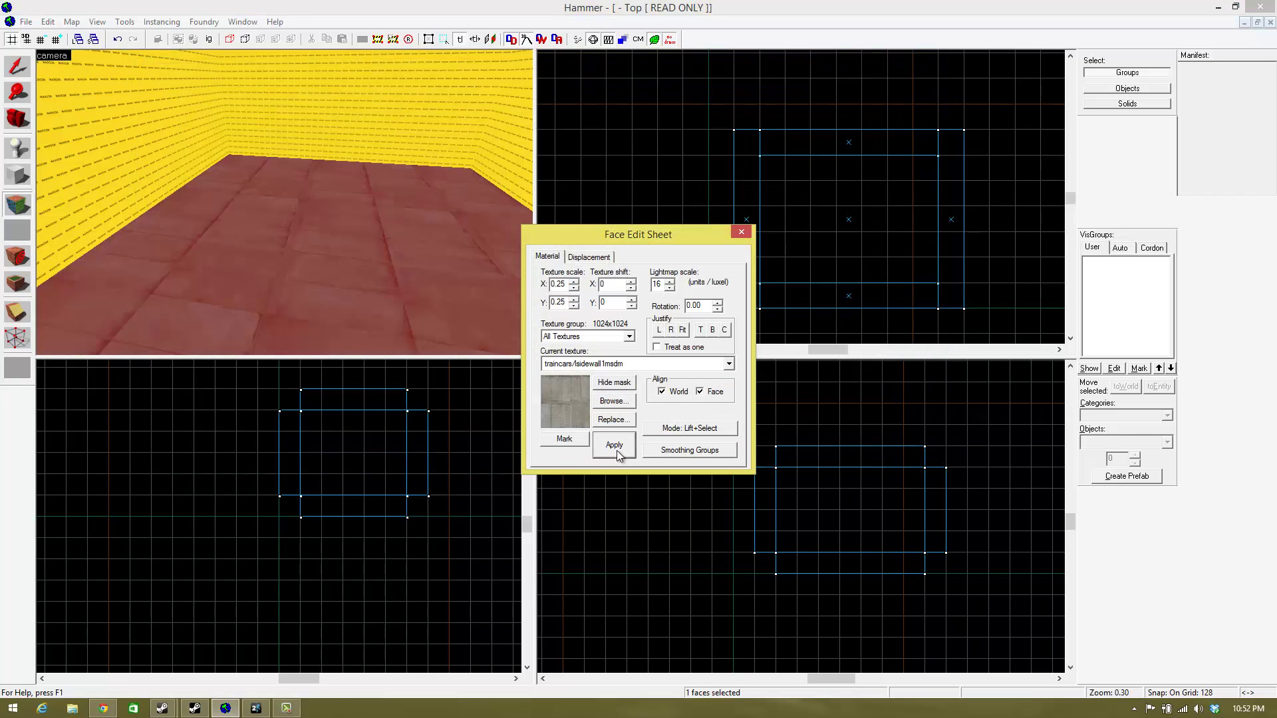
Select all four inner wall faces and apply the traincars/lsidewall1msdm texture to them.
{"action": "left_click", "coordinate": [406, 121]}
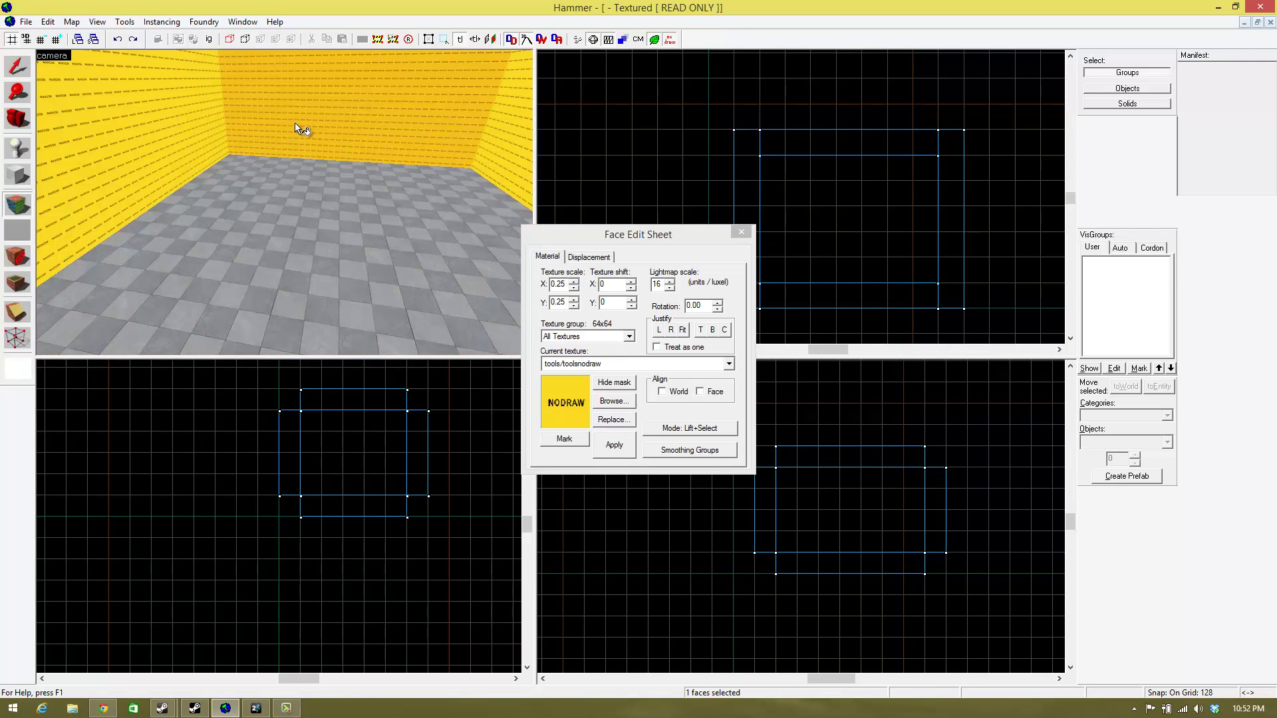
{"action": "key", "text": "z"}
{"action": "key", "text": "z"}
{"action": "left_click", "coordinate": [269, 189], "text": "ctrl"}
{"action": "key", "text": "z"}
{"action": "key", "text": "z"}
{"action": "left_click", "coordinate": [279, 201], "text": "ctrl"}
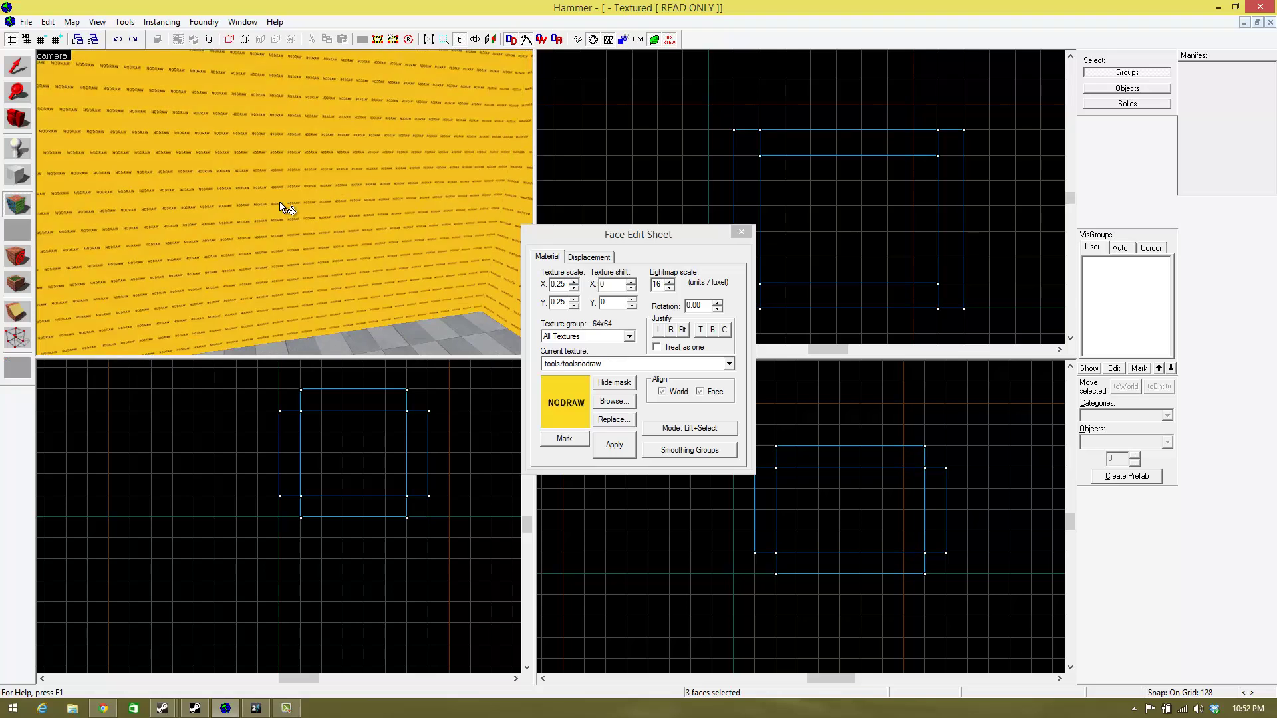
{"action": "key", "text": "z"}
{"action": "key", "text": "z"}
{"action": "left_click", "coordinate": [361, 197], "text": "ctrl"}
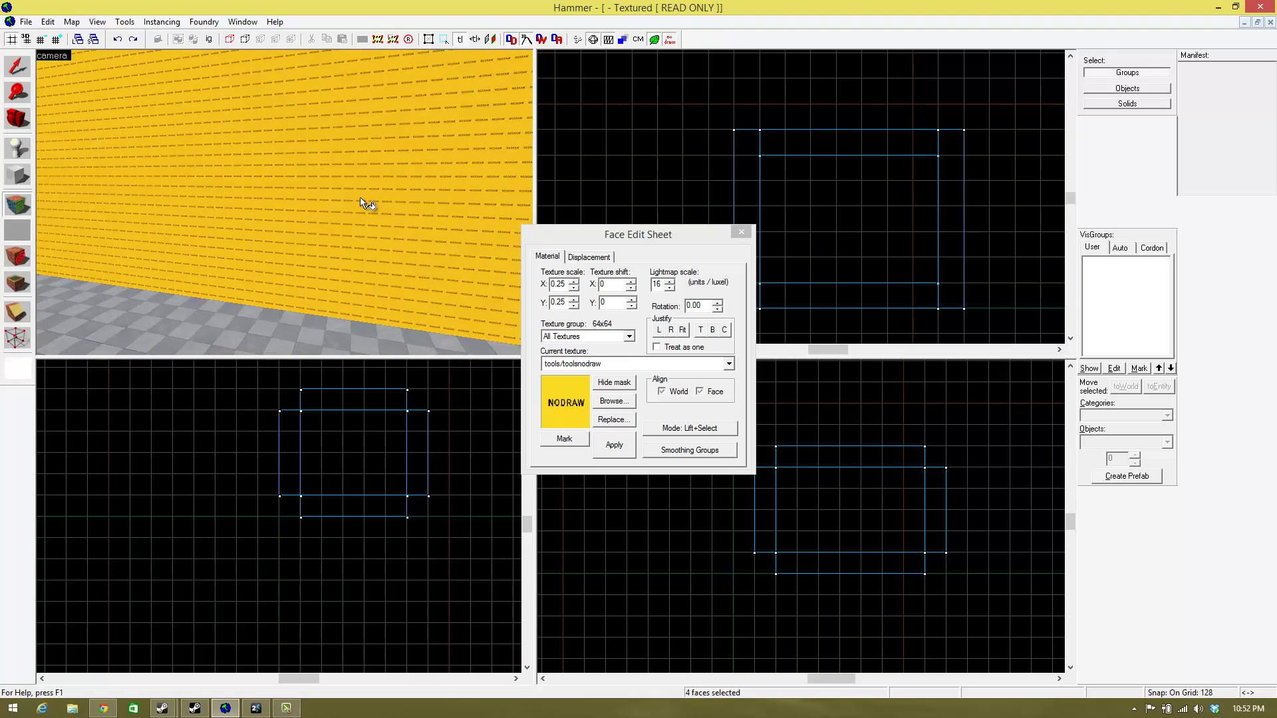
{"action": "left_click", "coordinate": [664, 367]}
{"action": "left_click", "coordinate": [624, 409]}
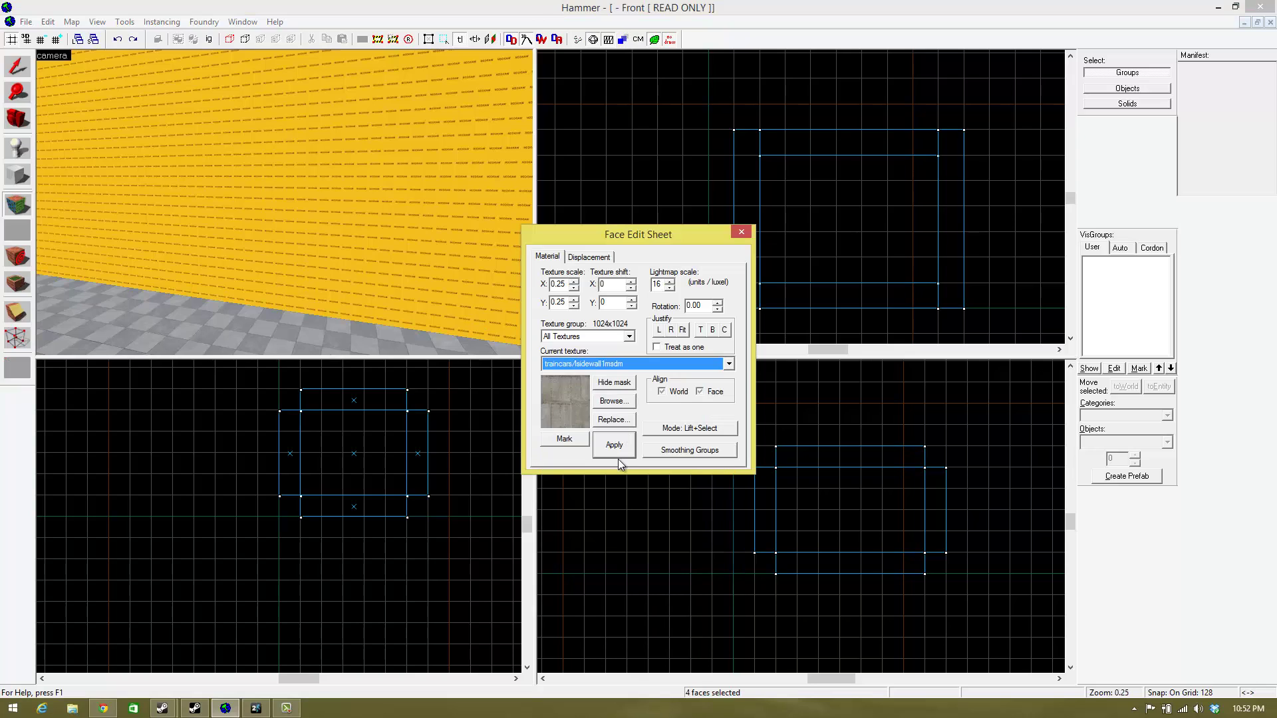
{"action": "left_click", "coordinate": [617, 457]}
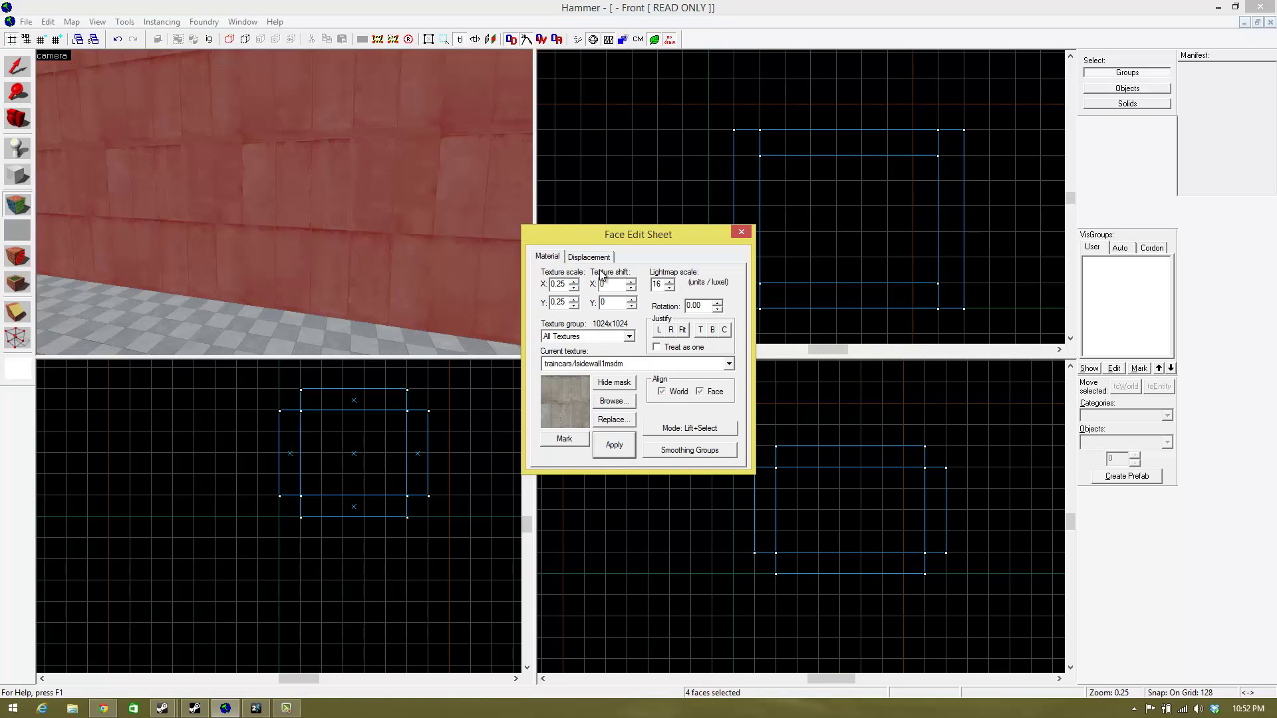
Look around inside the room to inspect the textured walls and their edges at the floor and ceiling.
{"action": "key", "text": "z"}
{"action": "key", "text": "Up"}
{"action": "key", "text": "Up"}
{"action": "key", "text": "Up"}
{"action": "key", "text": "Up"}
{"action": "key", "text": "Up"}
{"action": "key", "text": "Up"}
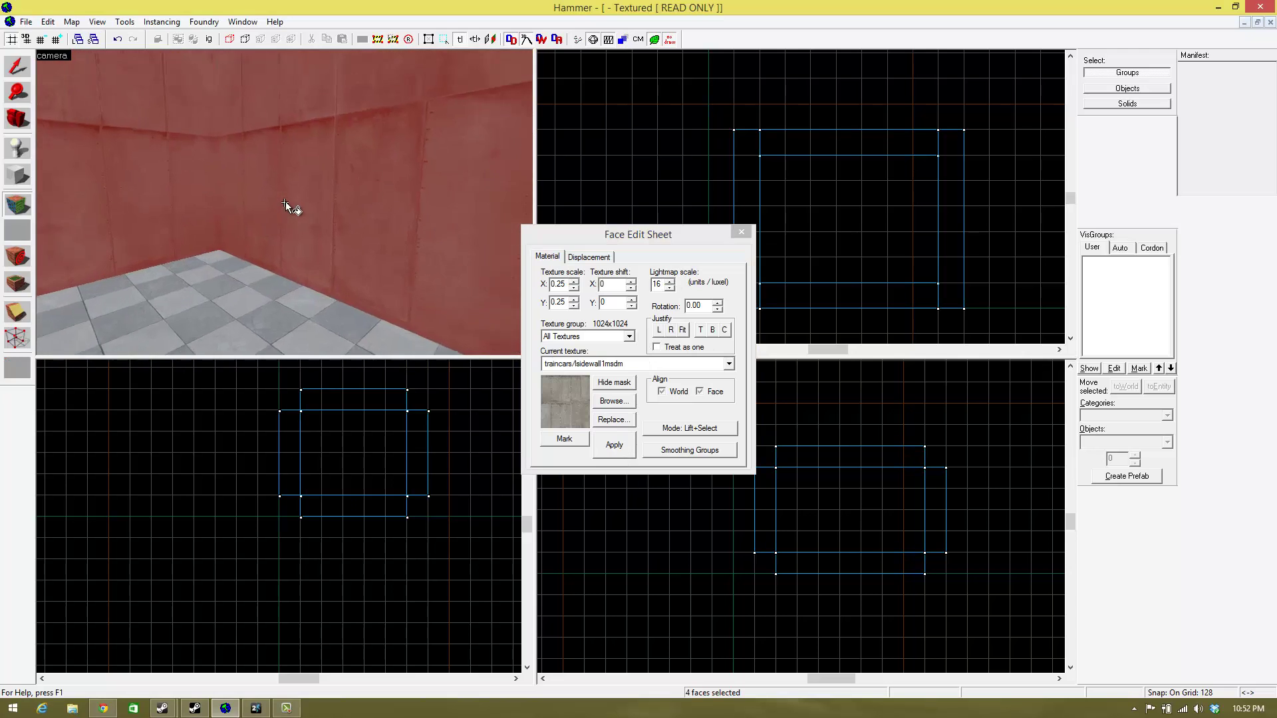
{"action": "key", "text": "Up"}
{"action": "key", "text": "Up"}
{"action": "key", "text": "Up"}
{"action": "key", "text": "Up"}
{"action": "key", "text": "Up"}
{"action": "key", "text": "Up"}
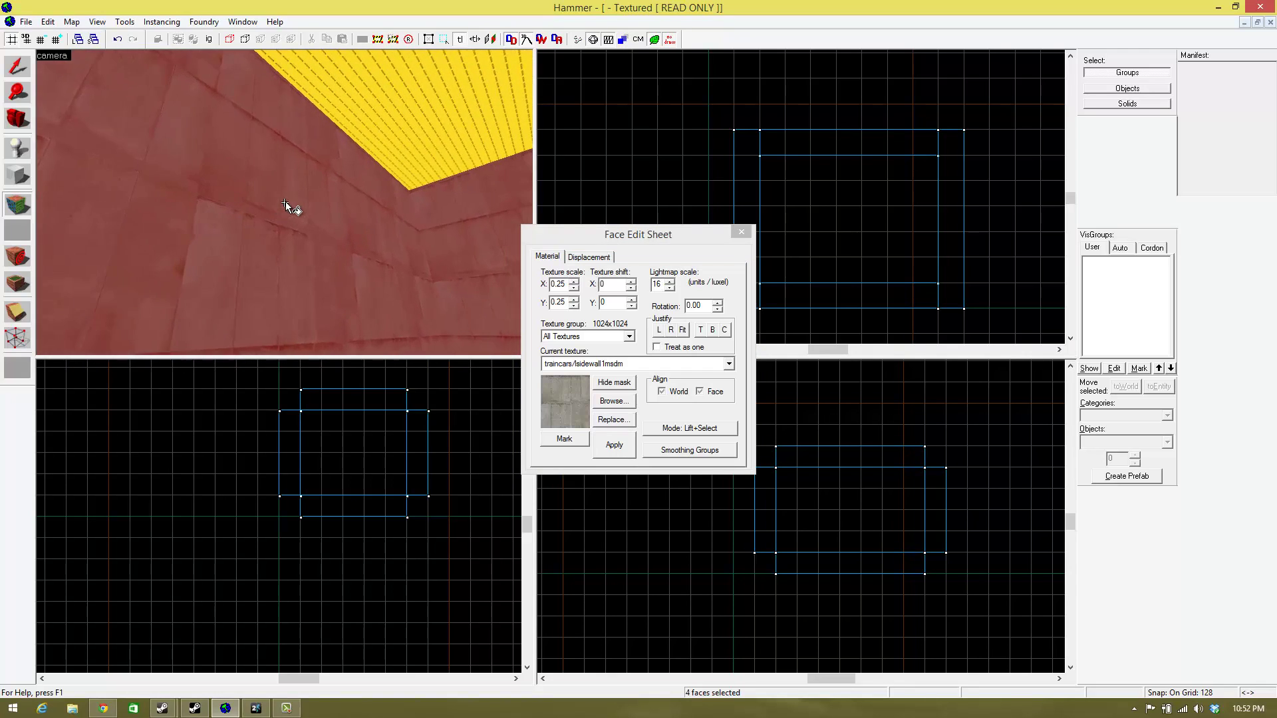
{"action": "key", "text": "Down"}
{"action": "key", "text": "Down"}
{"action": "key", "text": "Down"}
{"action": "key", "text": "Down"}
{"action": "key", "text": "Down"}
{"action": "key", "text": "Down"}
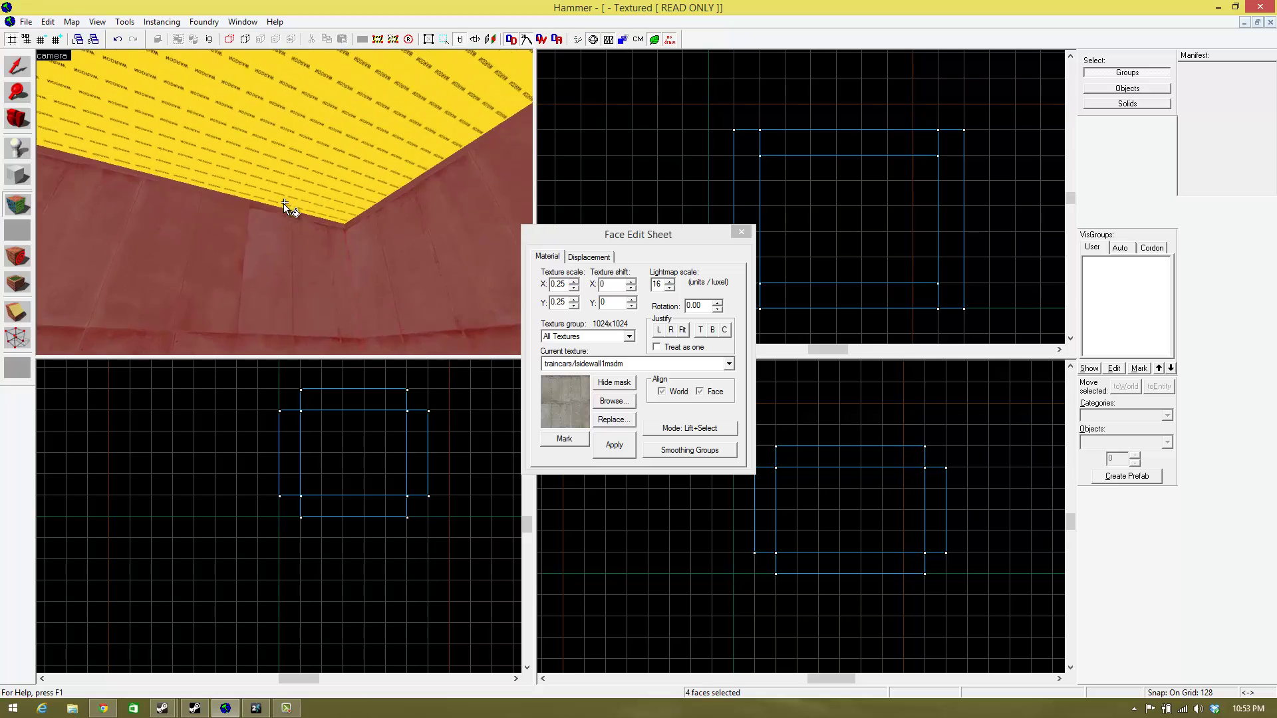
{"action": "key", "text": "Down"}
{"action": "key", "text": "Down"}
{"action": "key", "text": "Down"}
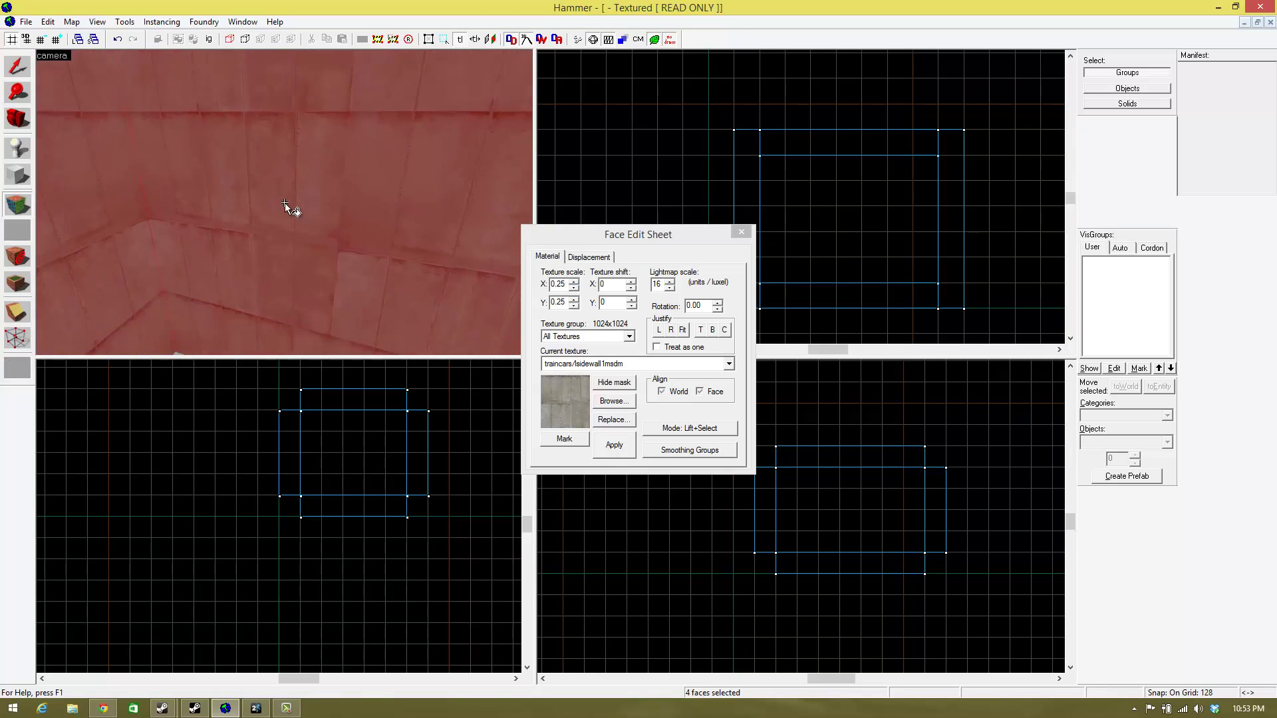
{"action": "key", "text": "Up"}
{"action": "key", "text": "Up"}
{"action": "key", "text": "Up"}
{"action": "key", "text": "Up"}
{"action": "key", "text": "Up"}
{"action": "key", "text": "Up"}
{"action": "key", "text": "Up"}
{"action": "key", "text": "Up"}
{"action": "key", "text": "Up"}
{"action": "key", "text": "Up"}
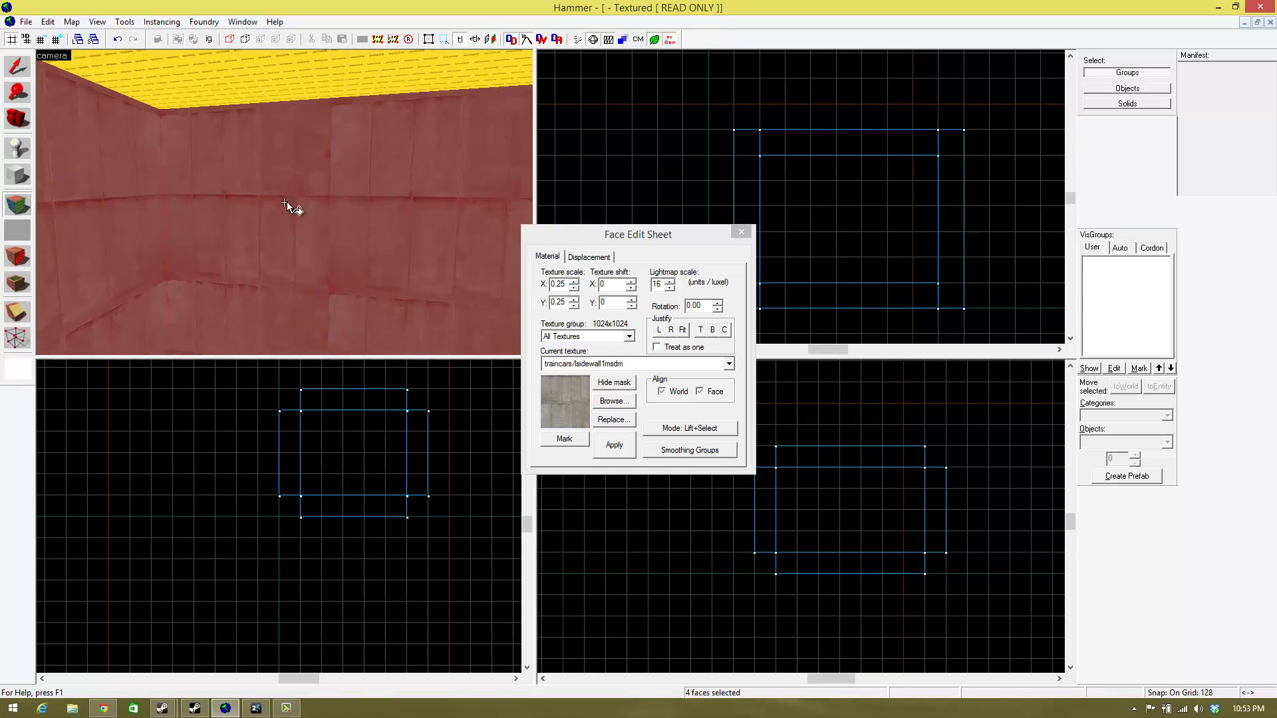
{"action": "key", "text": "Right"}
{"action": "key", "text": "Right"}
{"action": "key", "text": "Right"}
{"action": "key", "text": "Right"}
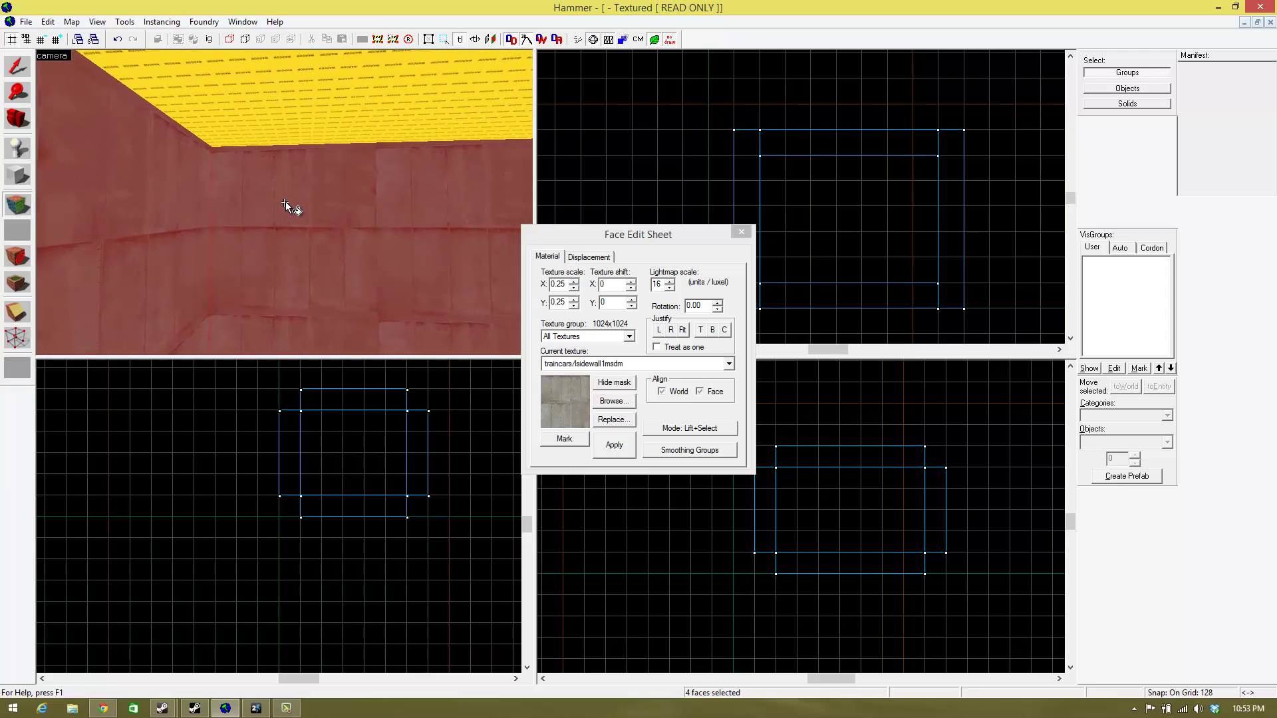
{"action": "key", "text": "Right"}
{"action": "key", "text": "Right"}
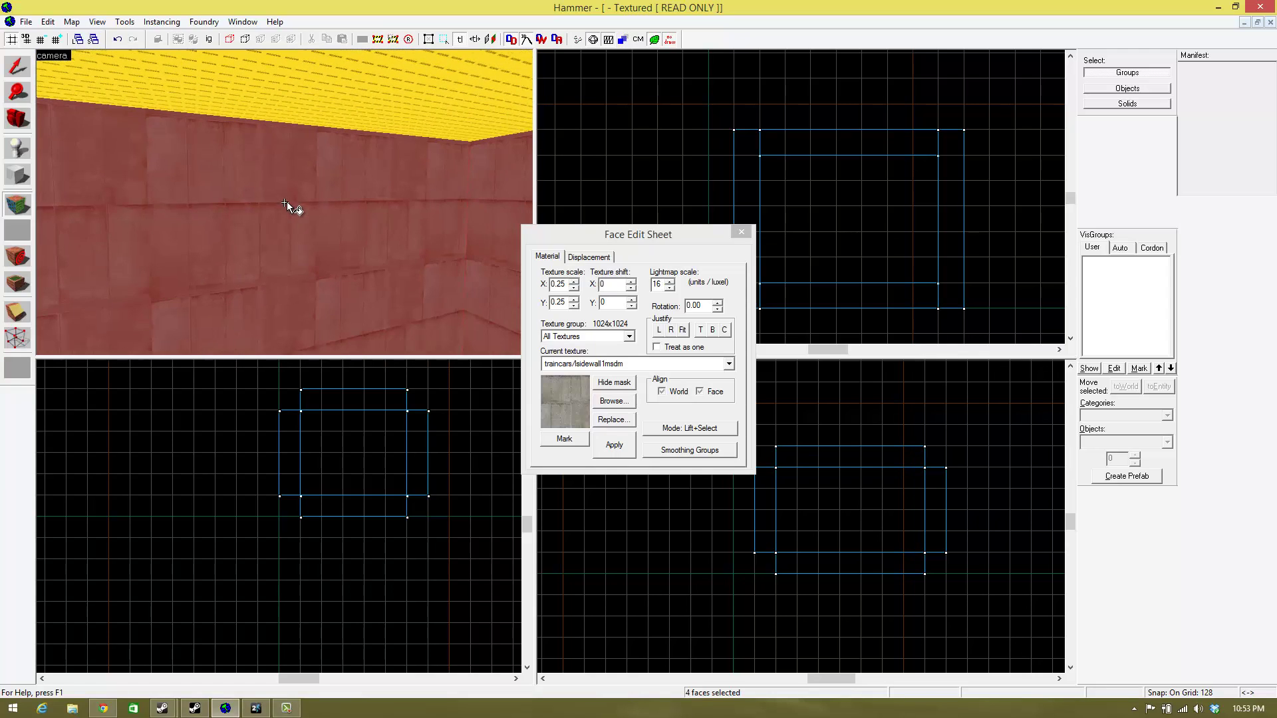
Set the texture scale of the four selected wall faces to 0.5 in both X and Y.
{"action": "left_click", "coordinate": [552, 286]}
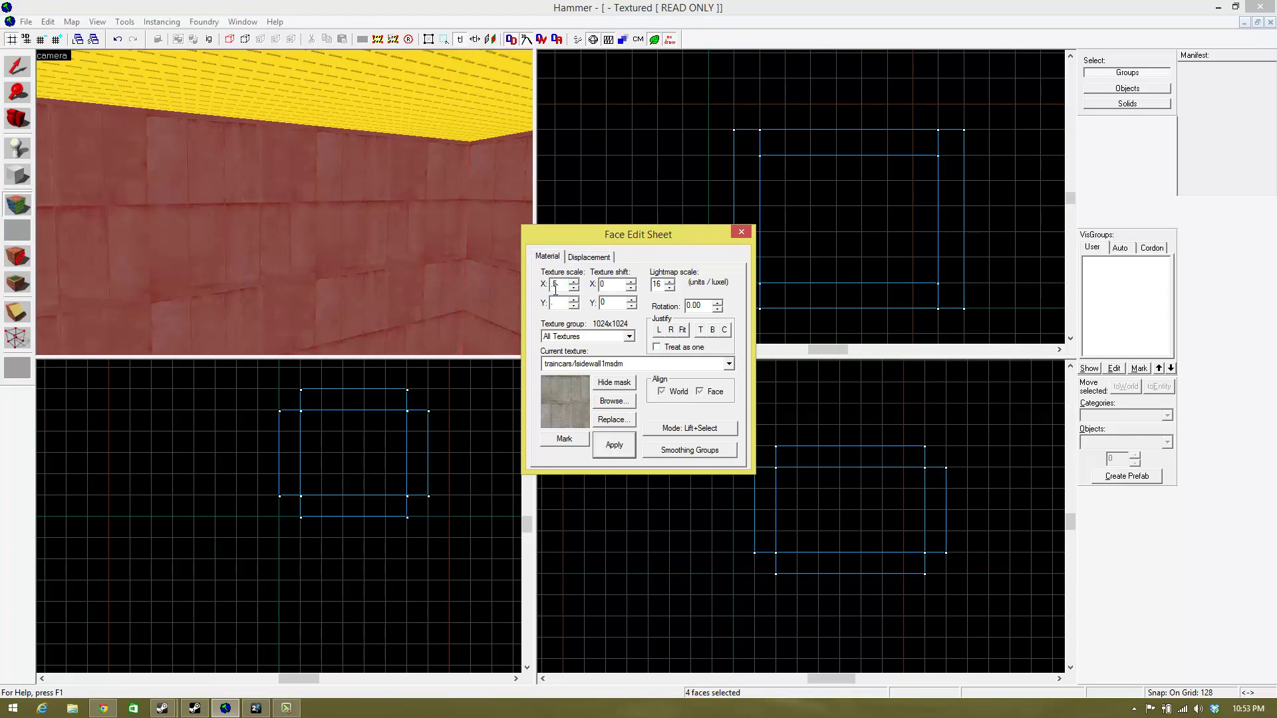
{"action": "key", "text": "Tab"}
{"action": "type", "text": "."}
{"action": "type", "text": "z"}
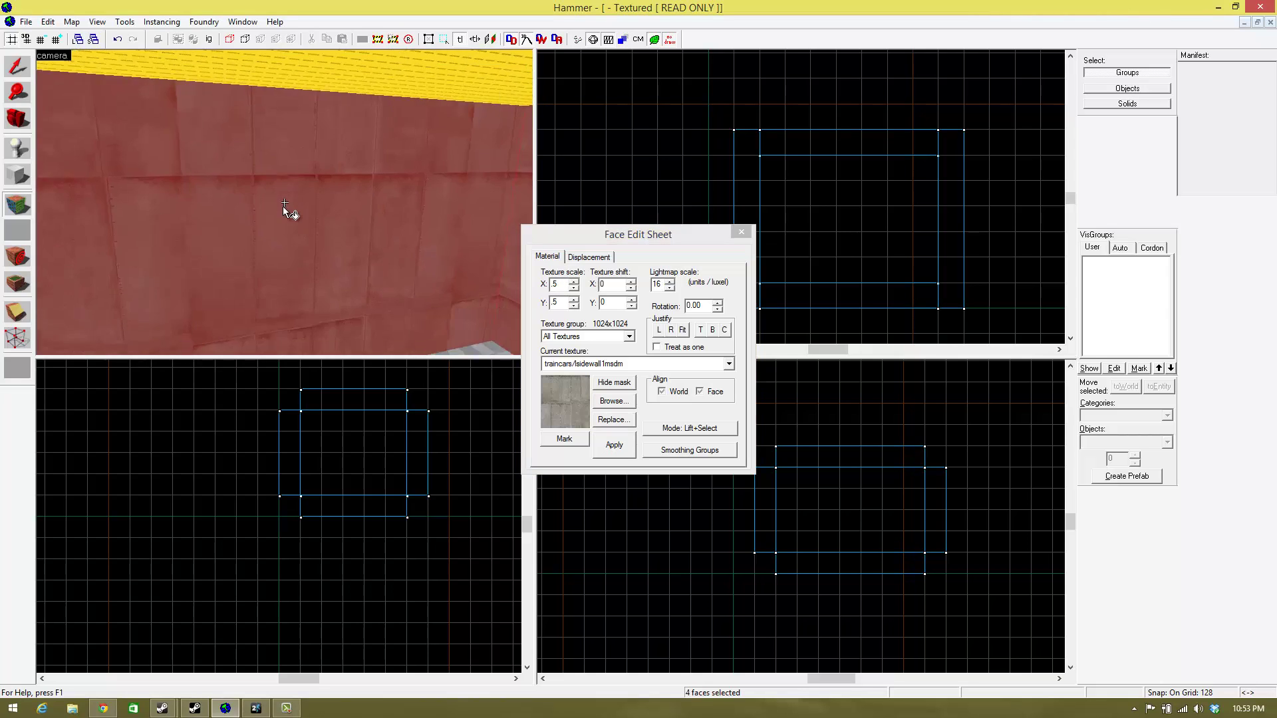
{"action": "left_click_drag", "start_coordinate": [286, 201], "coordinate": [285, 202]}
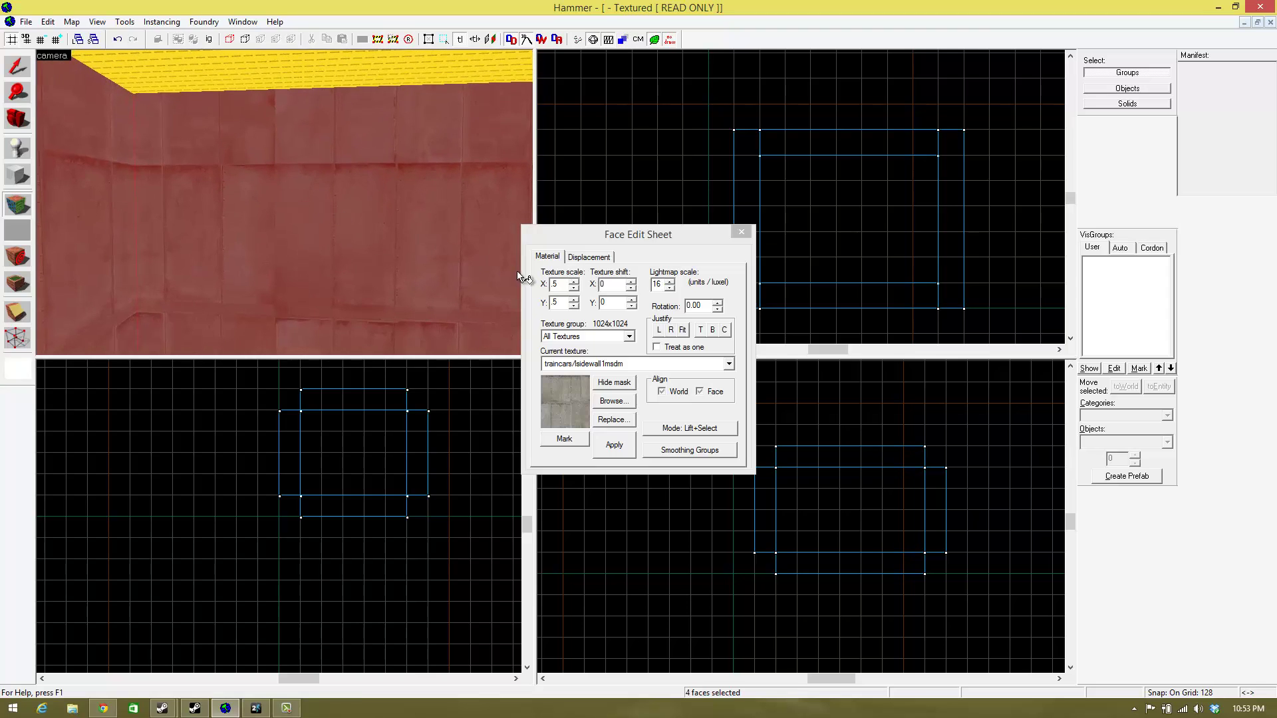
Try shifting the wall texture along X in small increments, and return the X shift to 0.
{"action": "left_click", "coordinate": [633, 289]}
{"action": "left_click", "coordinate": [633, 289]}
{"action": "left_click", "coordinate": [632, 289]}
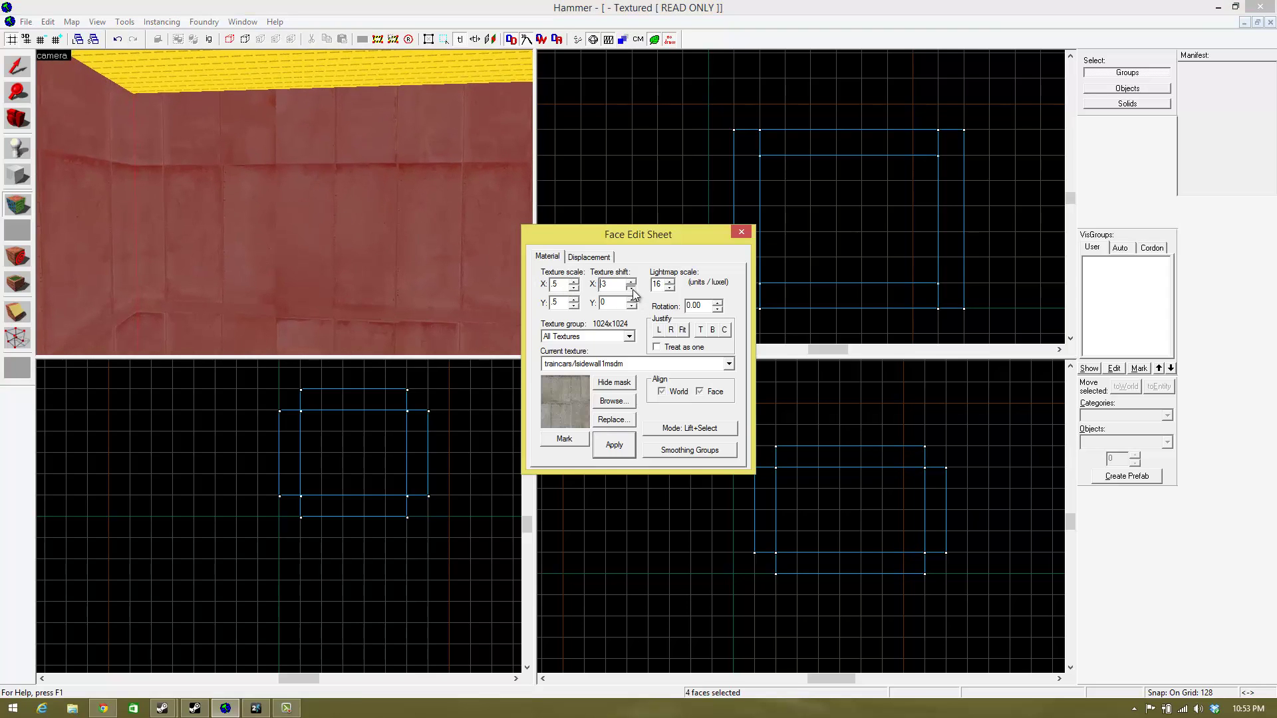
{"action": "left_click", "coordinate": [633, 290]}
{"action": "left_click", "coordinate": [633, 291]}
{"action": "double_click", "coordinate": [616, 286]}
Shift the wall texture along Y to -242 and view its seam closely at a ceiling corner.
{"action": "left_click", "coordinate": [633, 307]}
{"action": "left_click_drag", "start_coordinate": [633, 307], "coordinate": [633, 301]}
{"action": "left_click", "coordinate": [633, 307]}
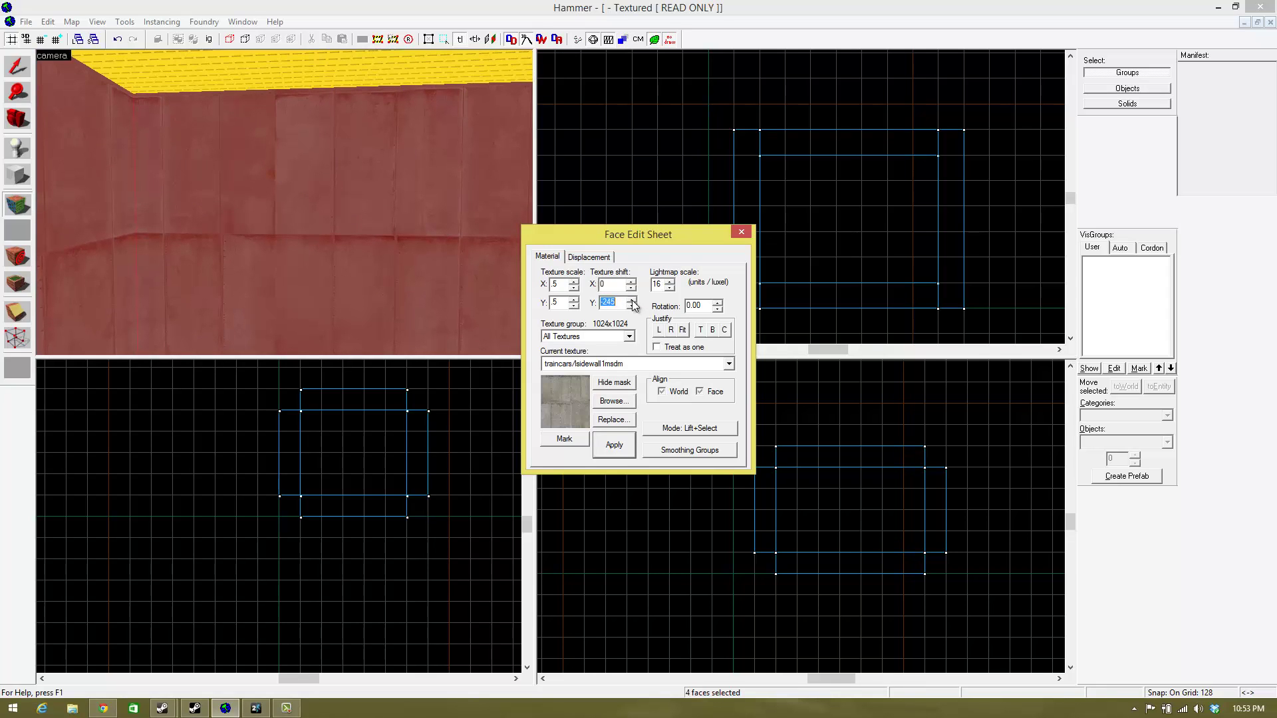
{"action": "left_click", "coordinate": [632, 300]}
{"action": "key", "text": "z"}
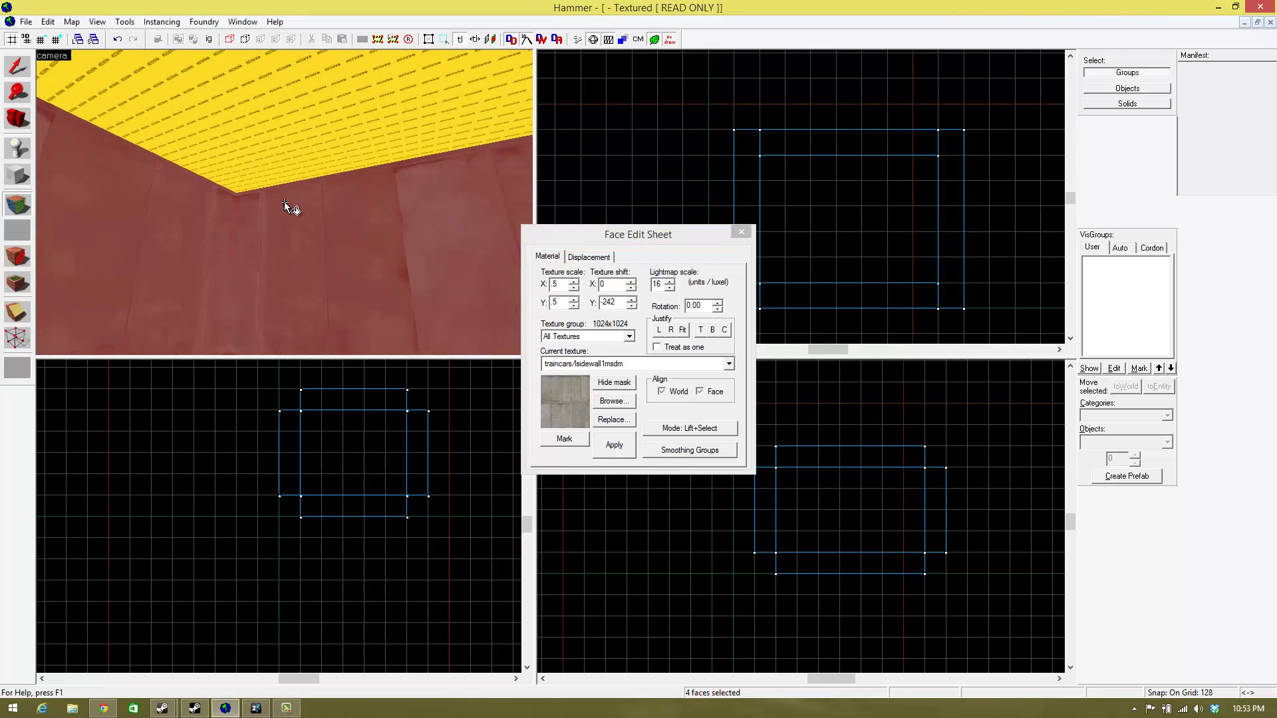
{"action": "key", "text": "w"}
{"action": "key", "text": "z"}
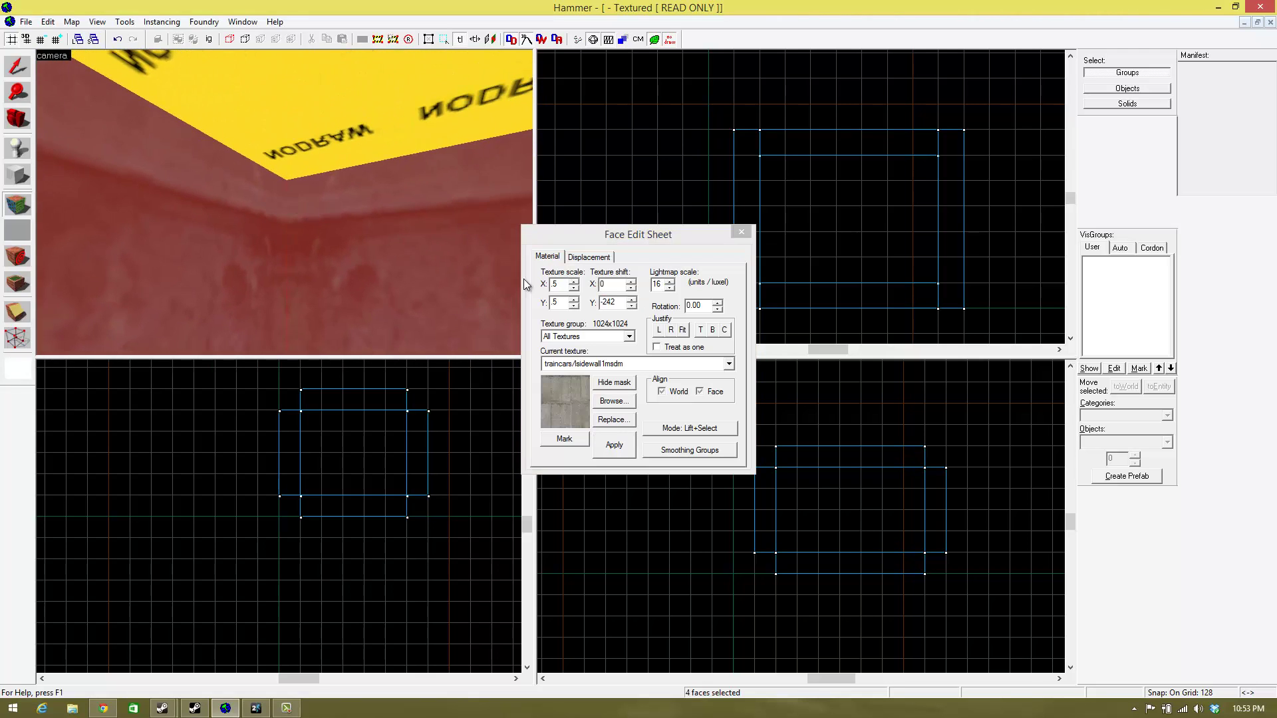
Fine-tune the wall texture's Y shift to -235 at the ceiling edge and check the walls down to the floor.
{"action": "left_click", "coordinate": [633, 299]}
{"action": "left_click", "coordinate": [633, 300]}
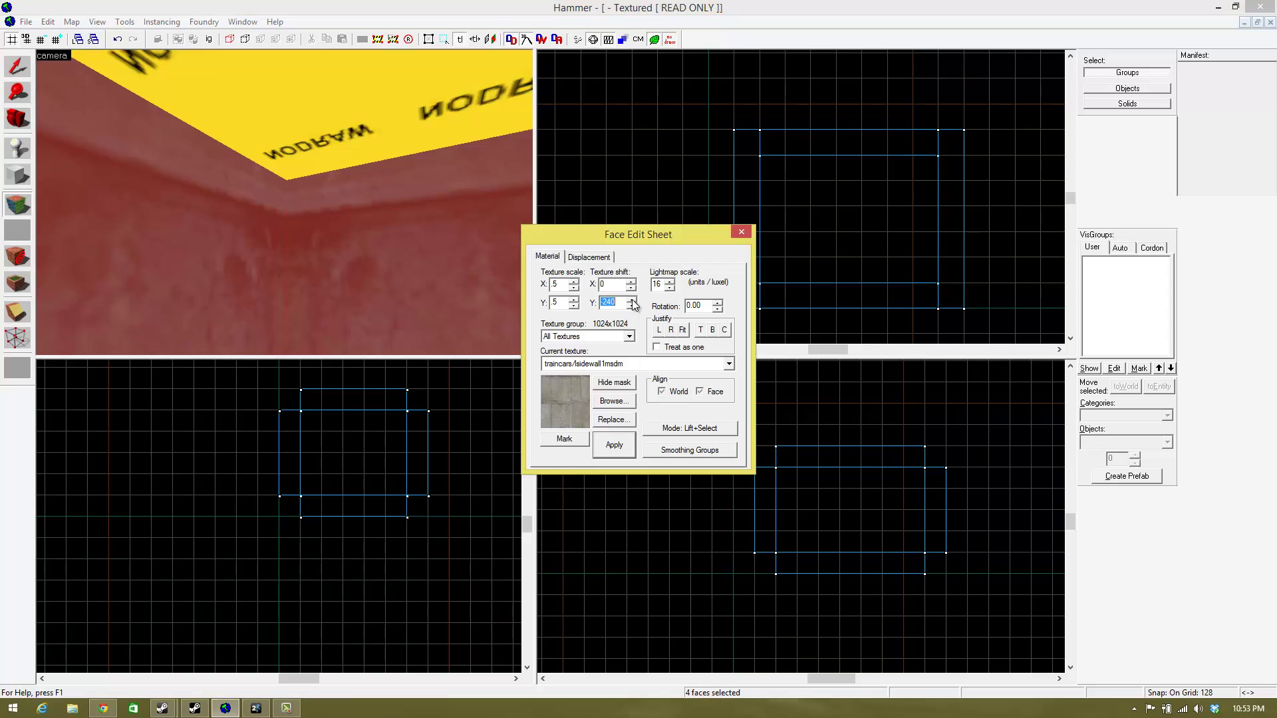
{"action": "left_click", "coordinate": [632, 300]}
{"action": "left_click", "coordinate": [633, 300]}
{"action": "left_click", "coordinate": [633, 300]}
{"action": "left_click", "coordinate": [634, 300]}
{"action": "left_click", "coordinate": [634, 300]}
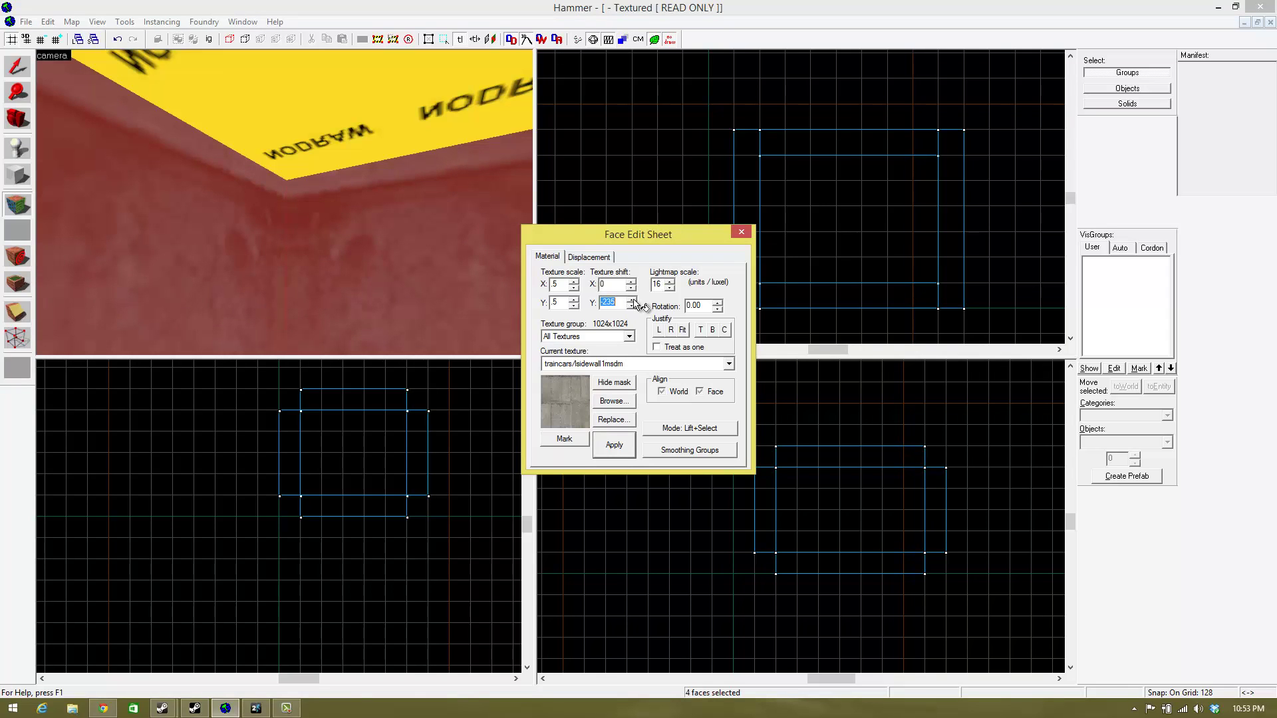
{"action": "left_click", "coordinate": [317, 637]}
{"action": "left_click", "coordinate": [286, 708]}
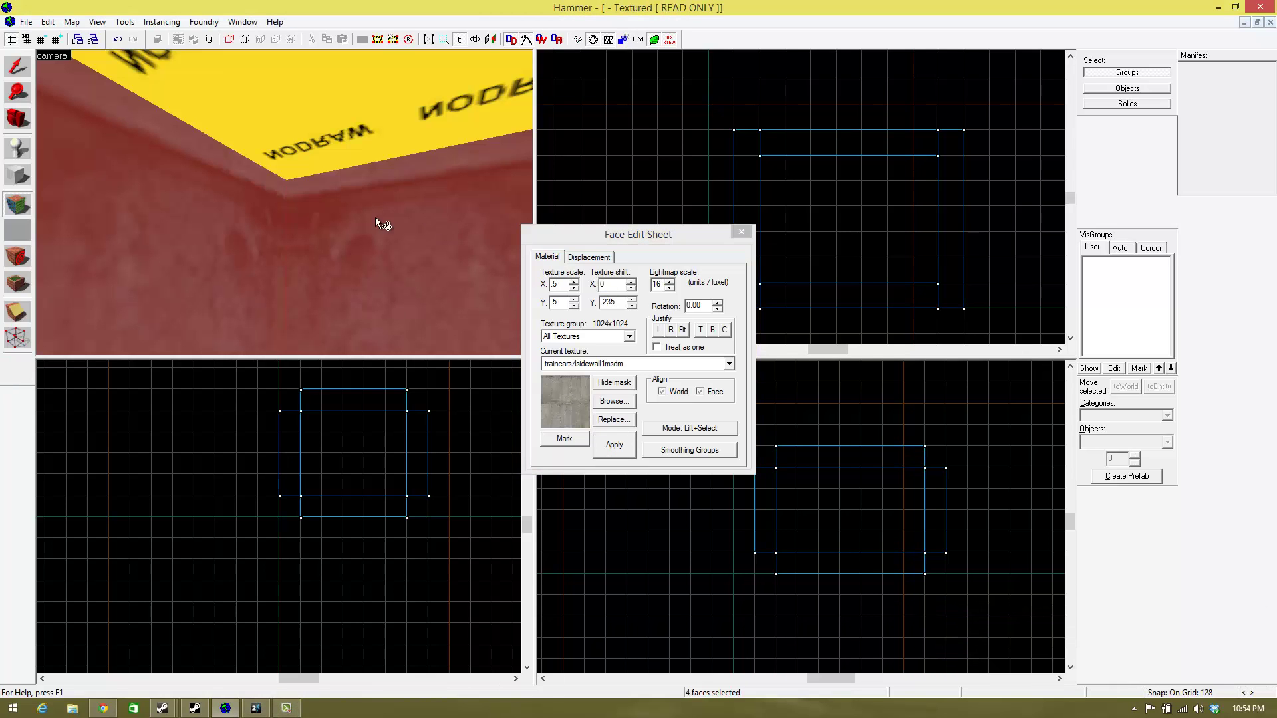
{"action": "key", "text": "z"}
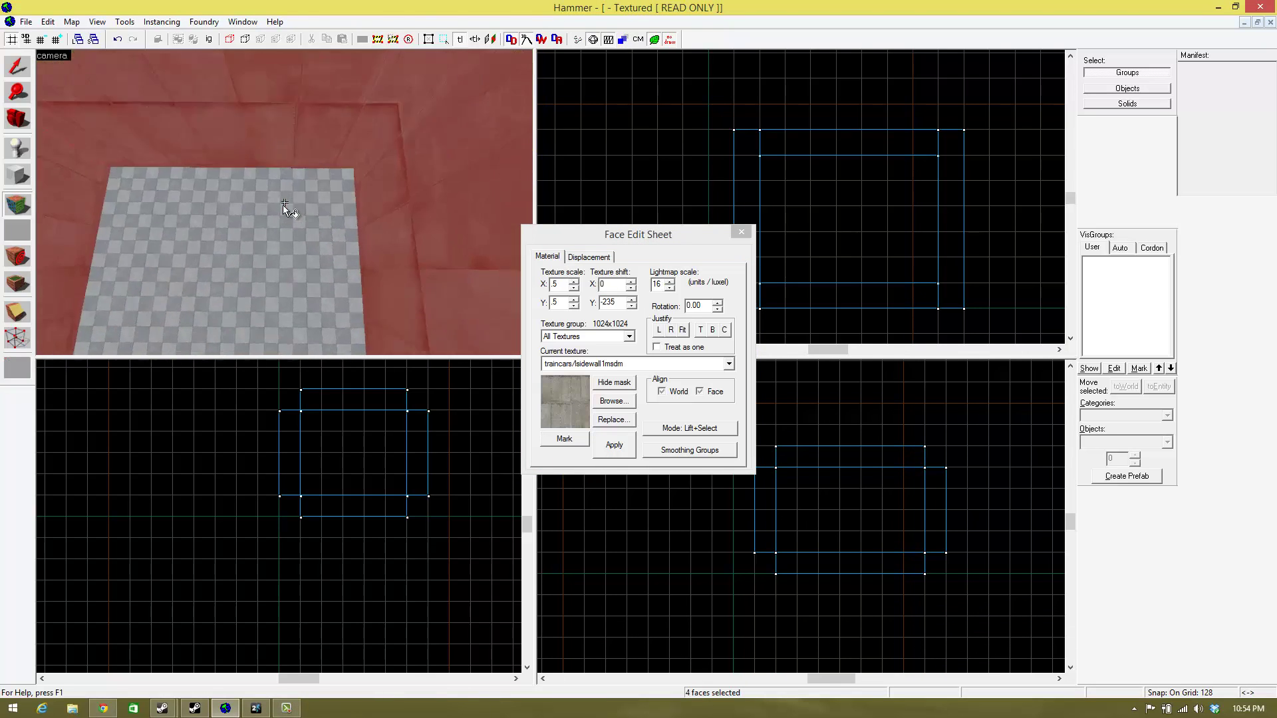
{"action": "key", "text": "w"}
{"action": "left_click_drag", "start_coordinate": [282, 202], "coordinate": [432, 231]}
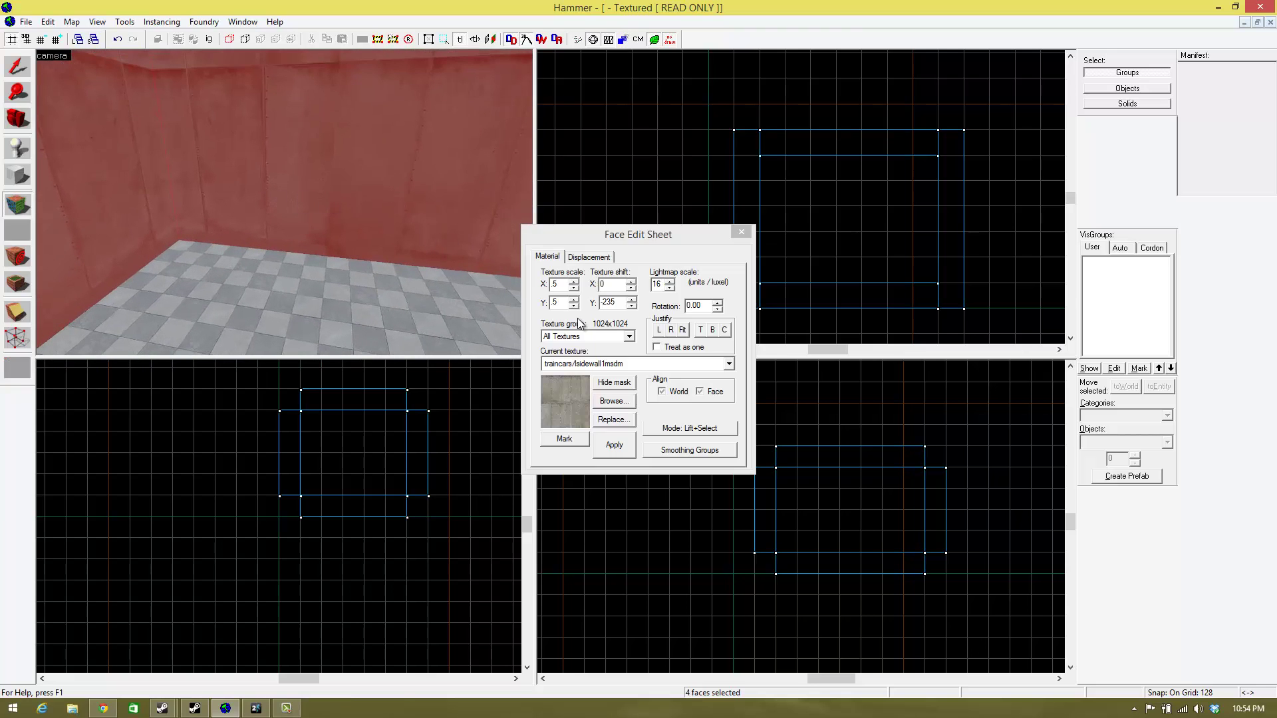
Reset the wall texture's Y shift to 0 and its X and Y scale to 0.25.
{"action": "left_click", "coordinate": [625, 303]}
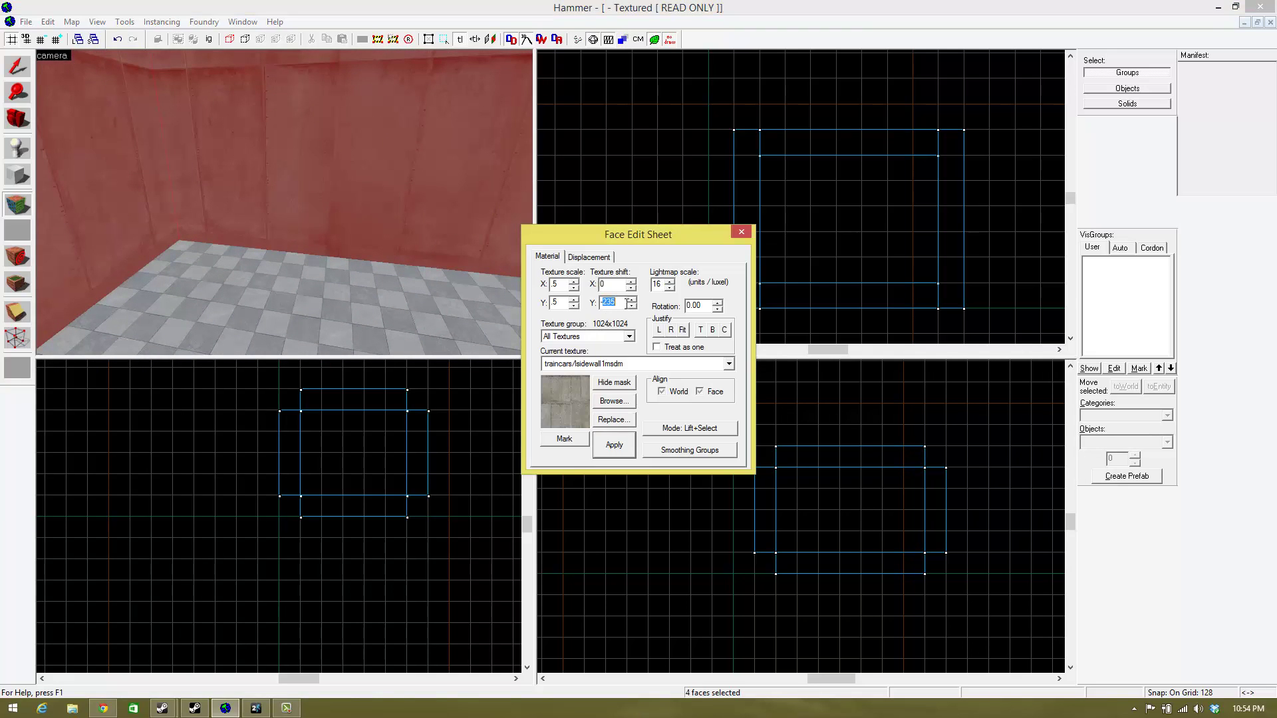
{"action": "type", "text": "0"}
{"action": "double_click", "coordinate": [561, 305]}
{"action": "key", "text": "Return"}
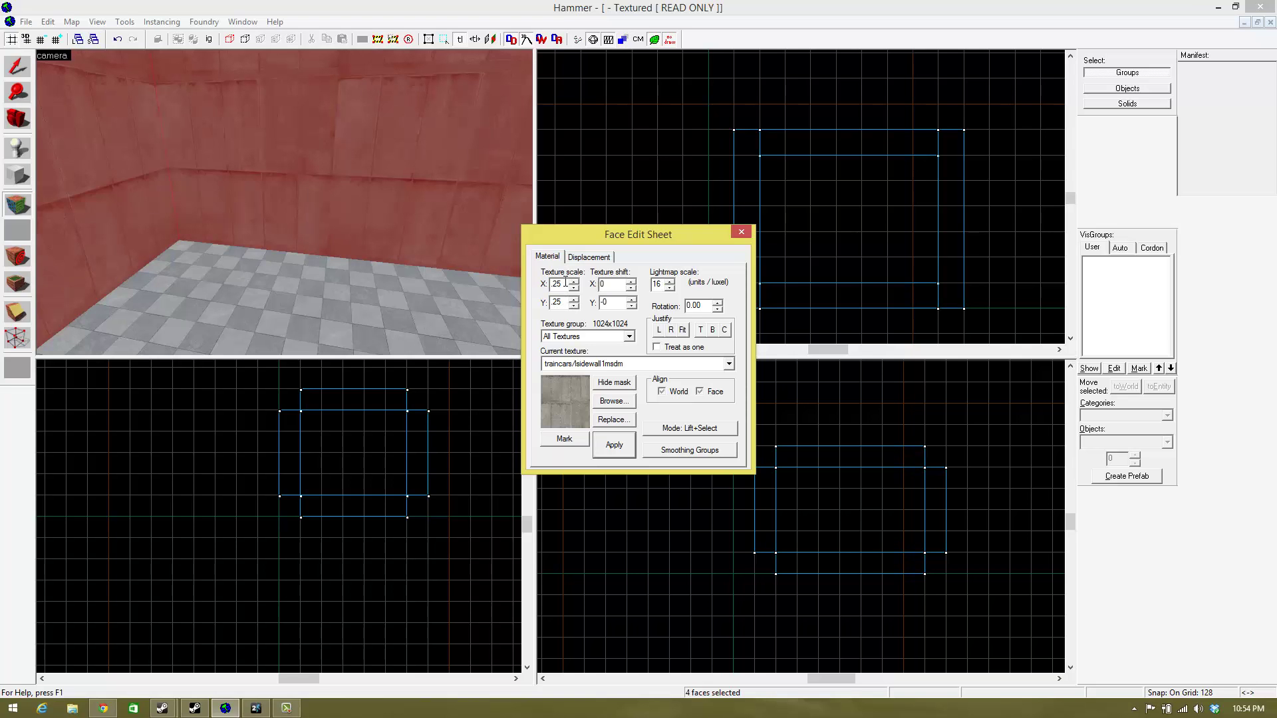
{"action": "key", "text": "z"}
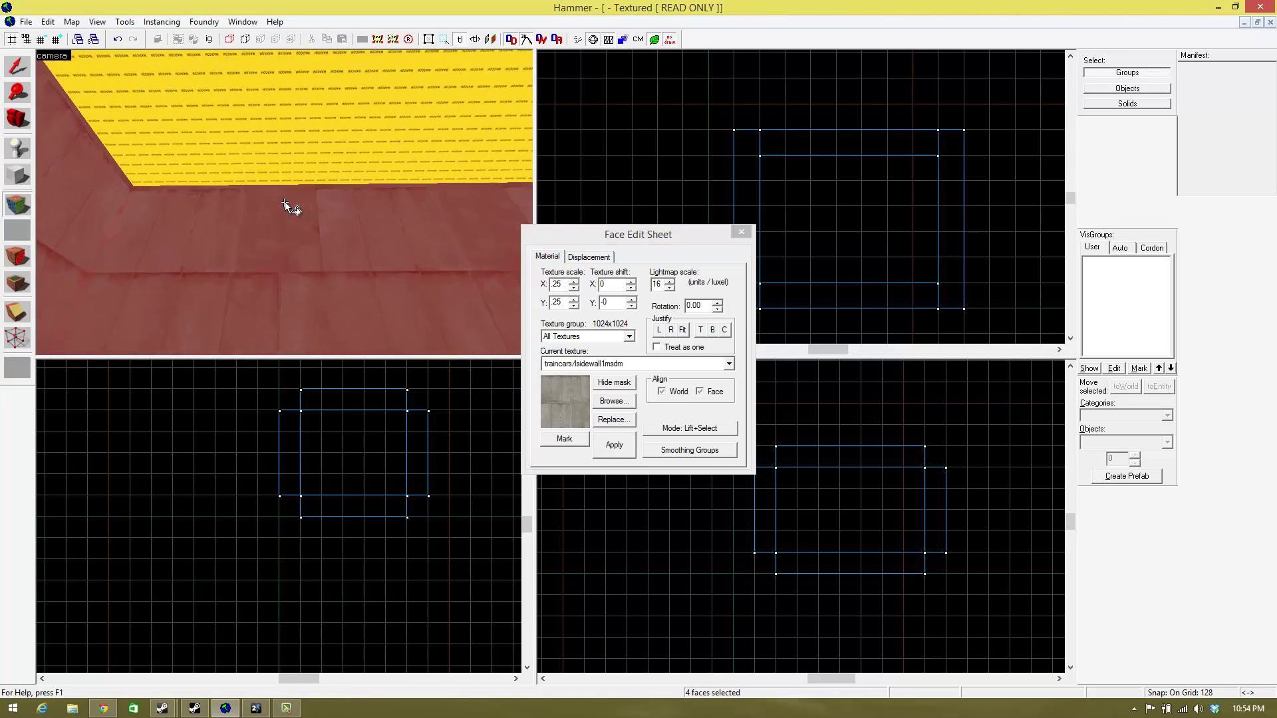
{"action": "mouse_move", "coordinate": [284, 202]}
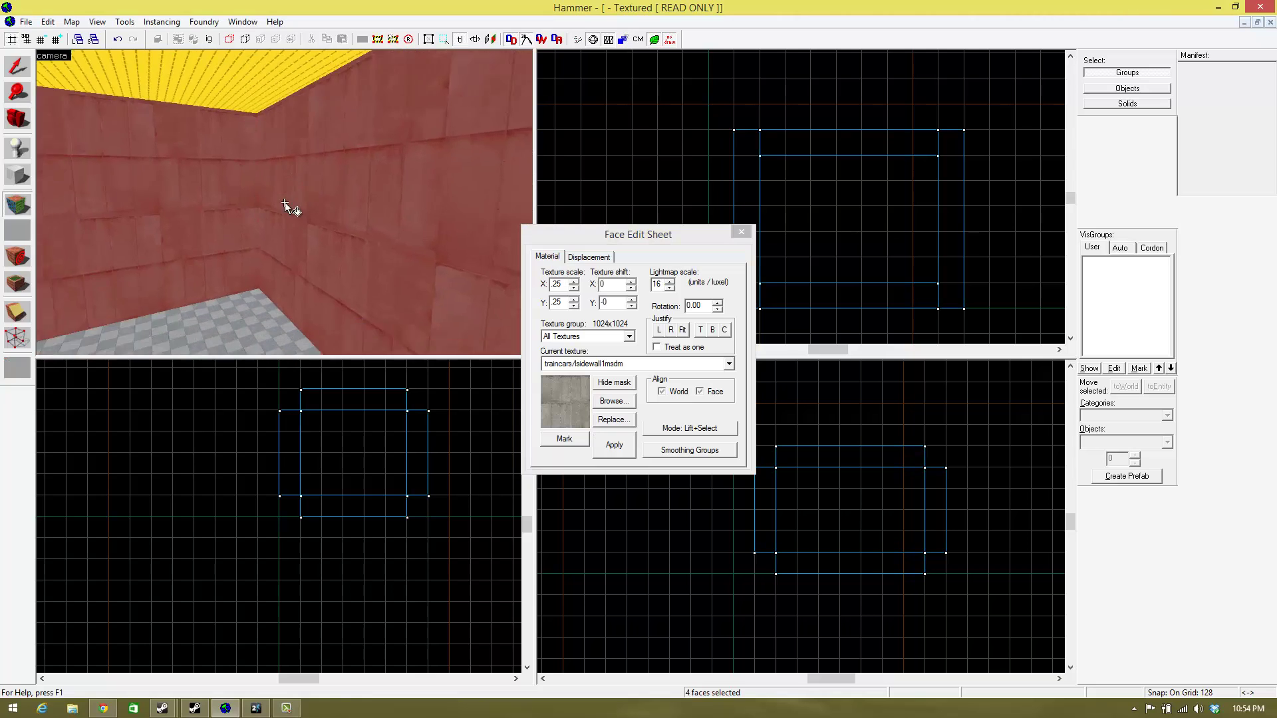
{"action": "key", "text": "z"}
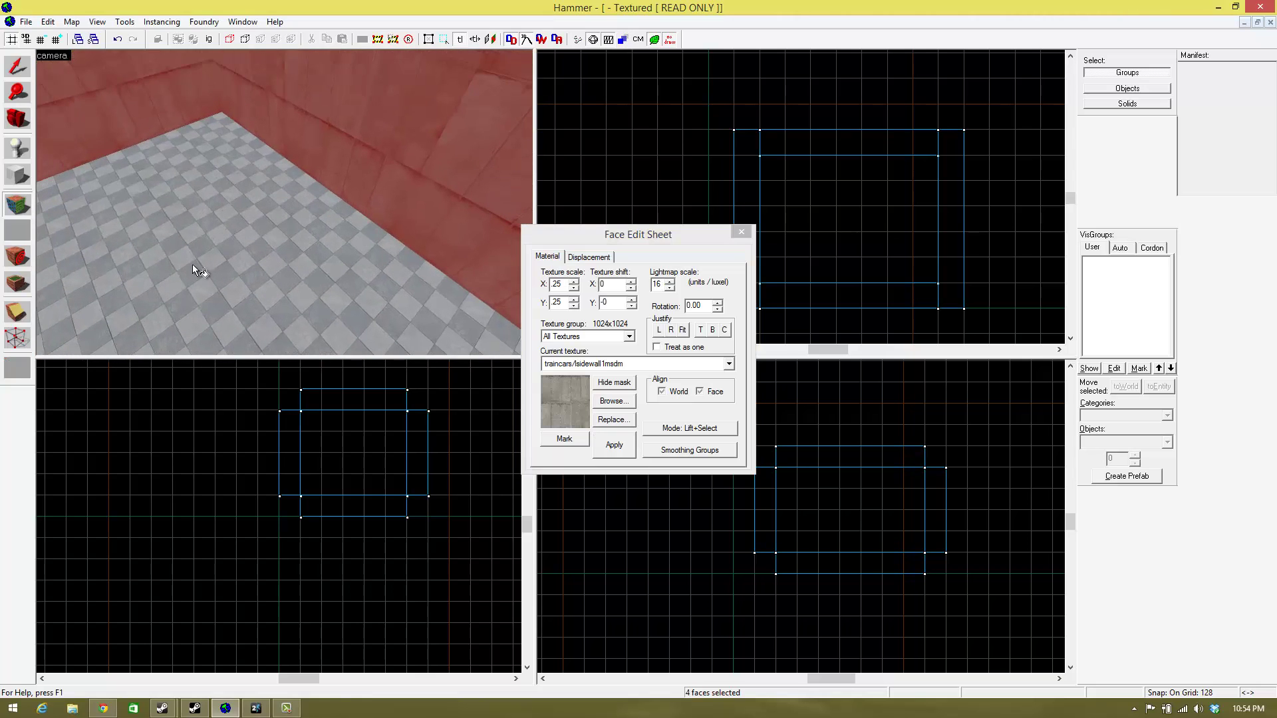
Filter the texture browser by "ceiling" and choose the tile/tile_ceiling_001a texture.
{"action": "left_click", "coordinate": [612, 401]}
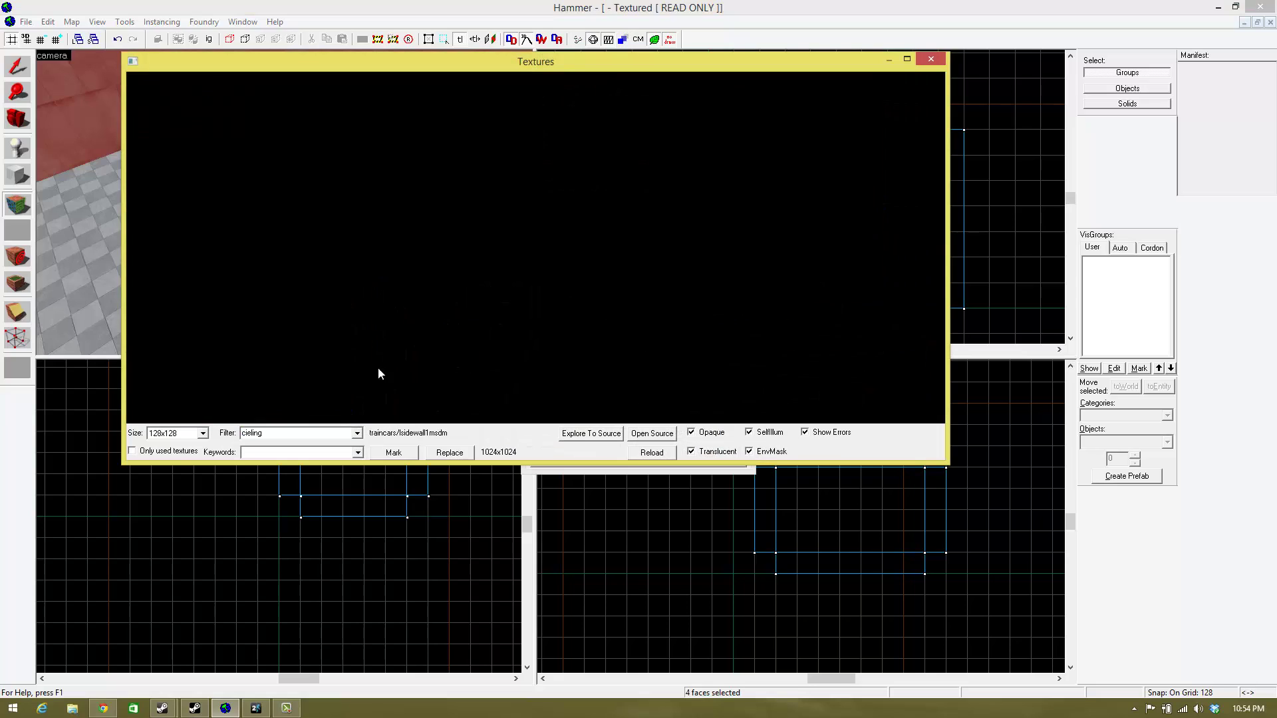
{"action": "key", "text": "BackSpace"}
{"action": "key", "text": "BackSpace"}
{"action": "key", "text": "BackSpace"}
{"action": "key", "text": "BackSpace"}
{"action": "key", "text": "BackSpace"}
{"action": "key", "text": "BackSpace"}
{"action": "type", "text": "eiling"}
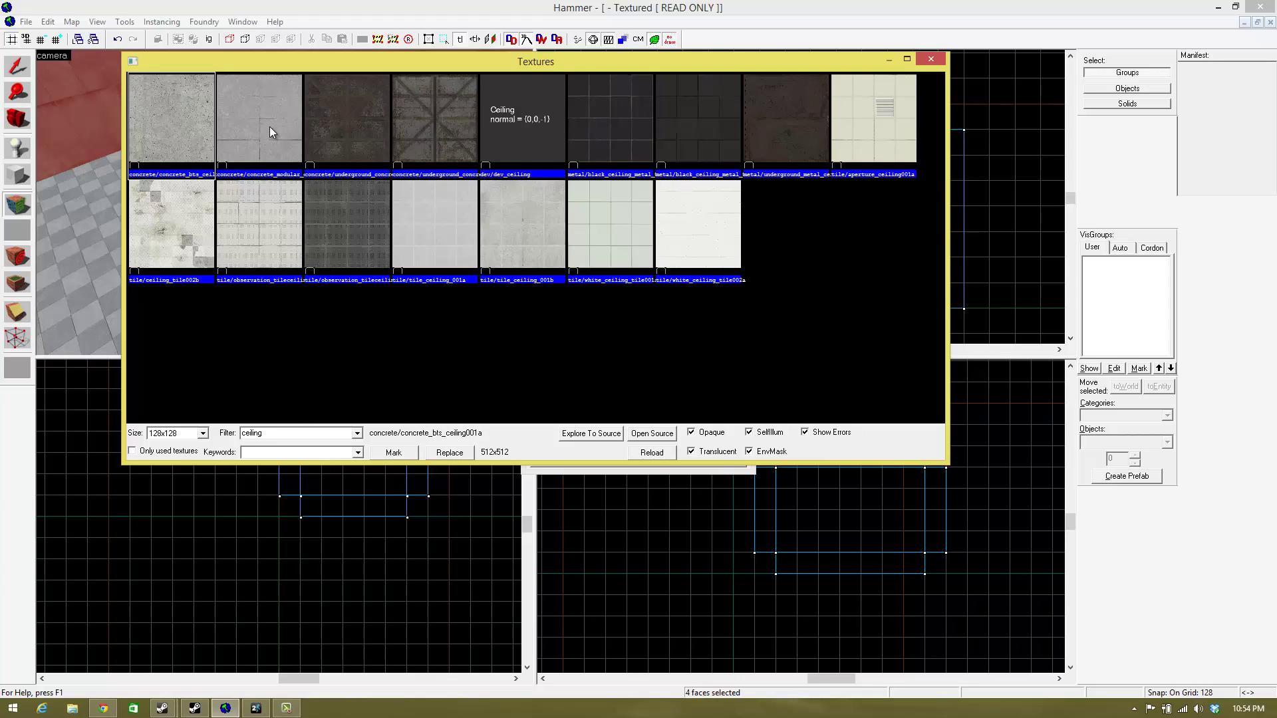
{"action": "double_click", "coordinate": [440, 213]}
Select the ceiling's inner face, apply tile/tile_ceiling_001a to it and finish face editing.
{"action": "left_click", "coordinate": [286, 206]}
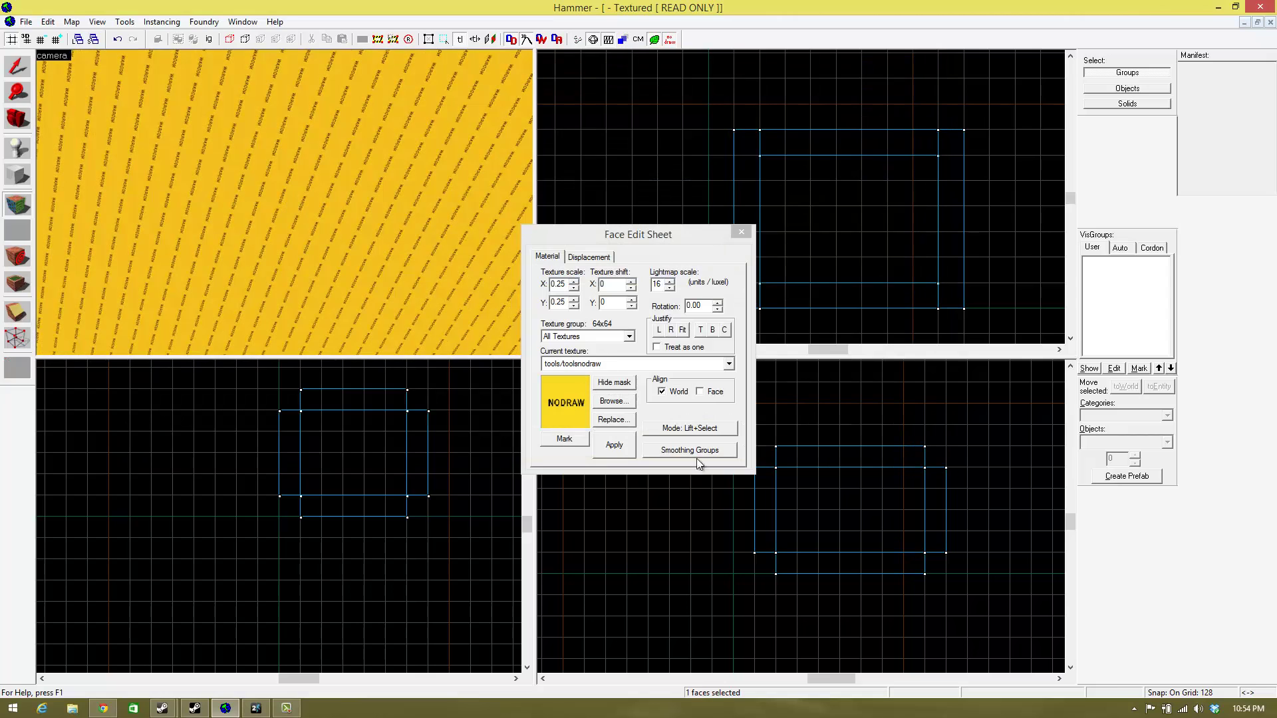
{"action": "left_click", "coordinate": [669, 362]}
{"action": "left_click", "coordinate": [619, 434]}
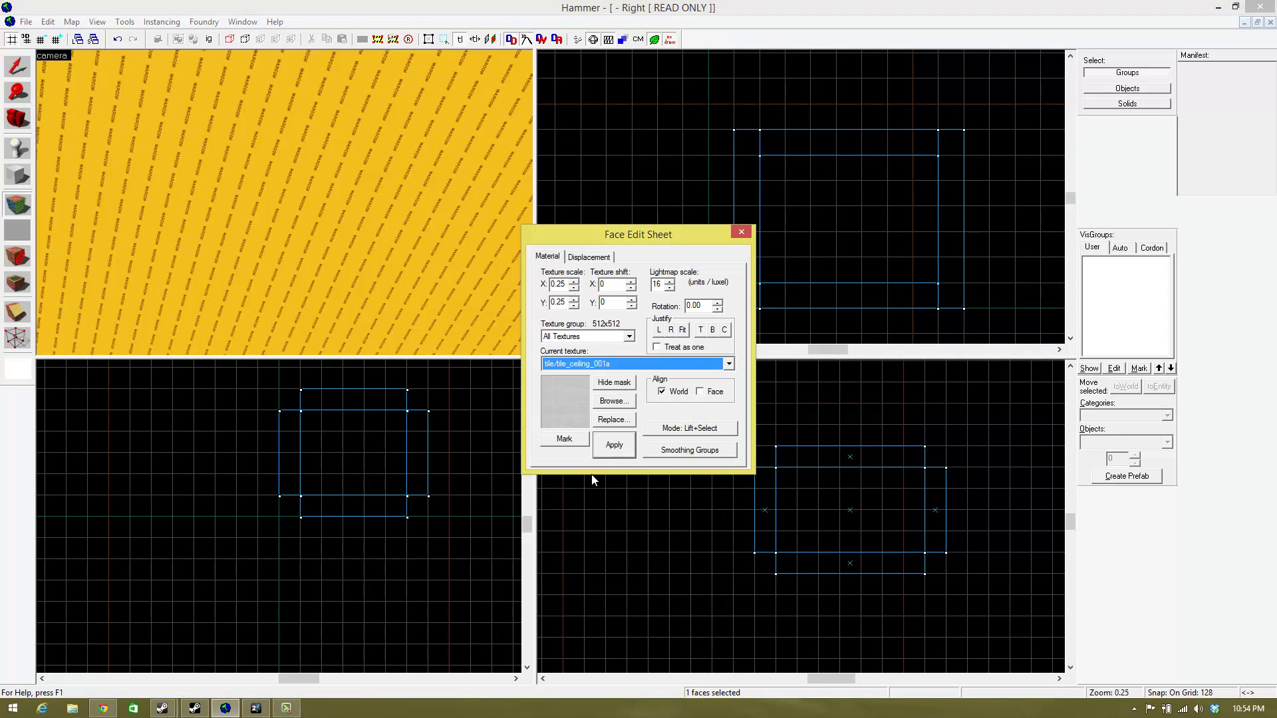
{"action": "left_click", "coordinate": [613, 444]}
{"action": "left_click", "coordinate": [736, 236]}
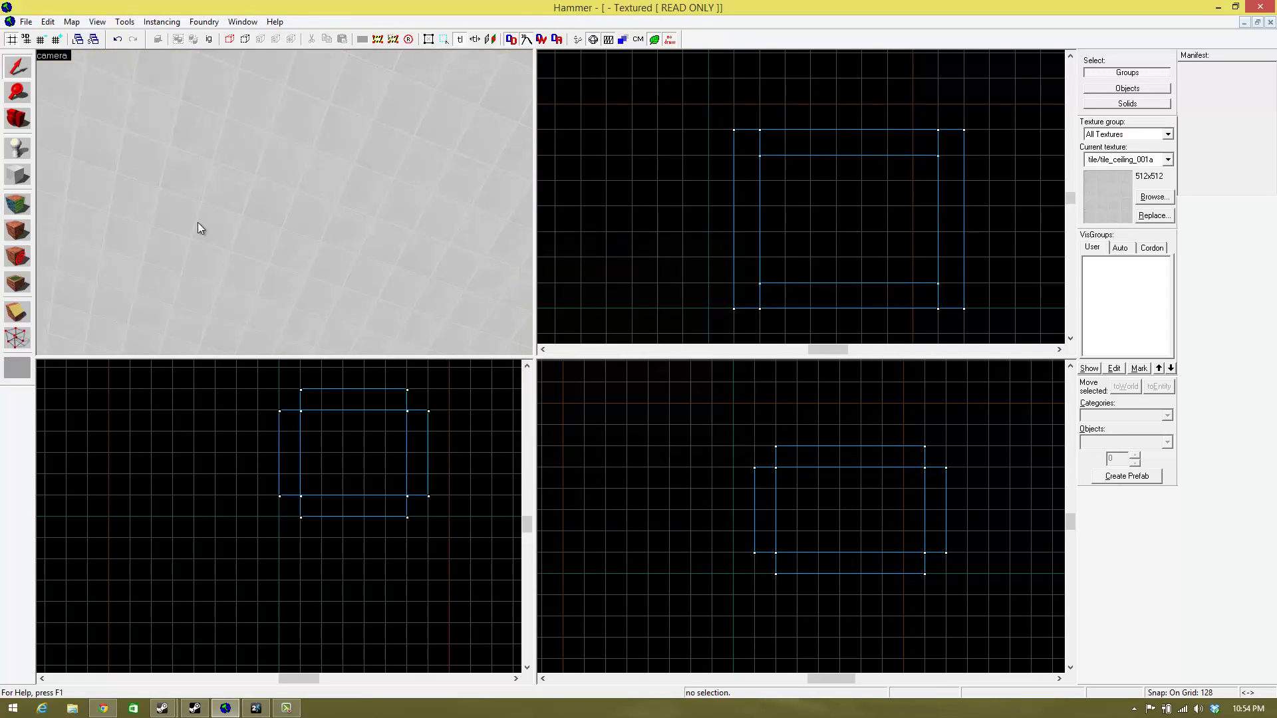
{"action": "key", "text": "z"}
{"action": "key", "text": "s"}
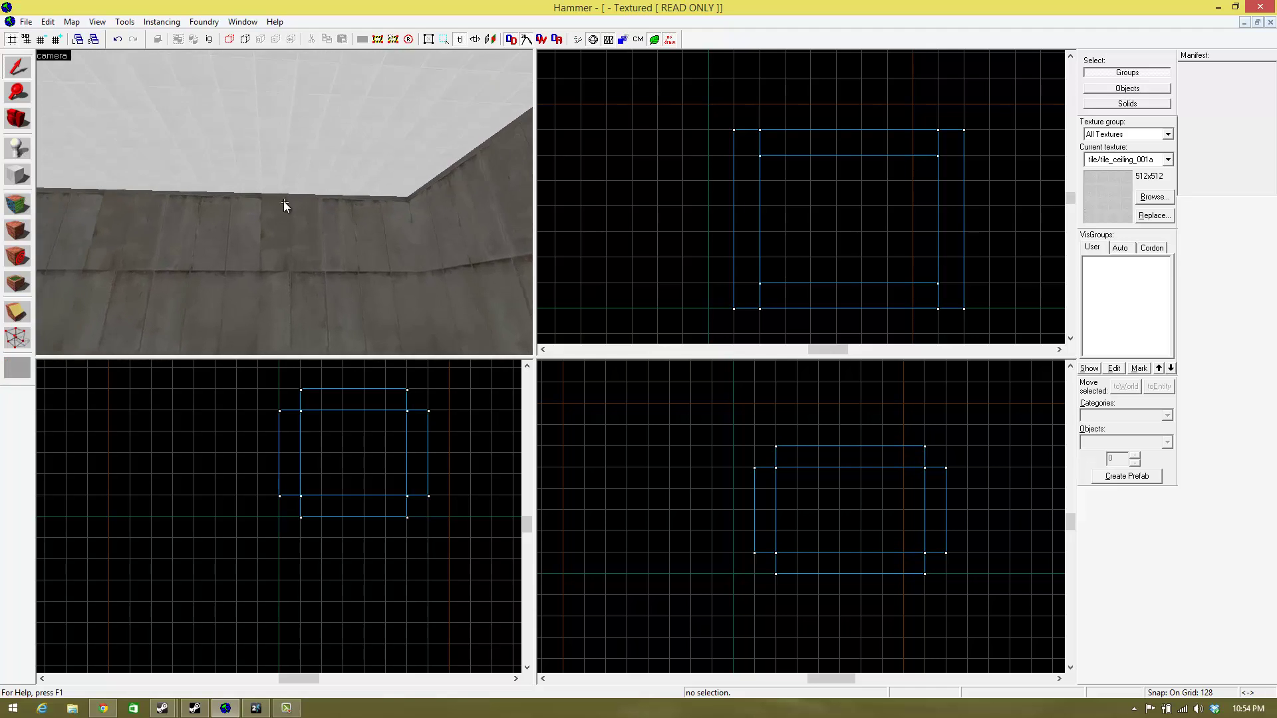